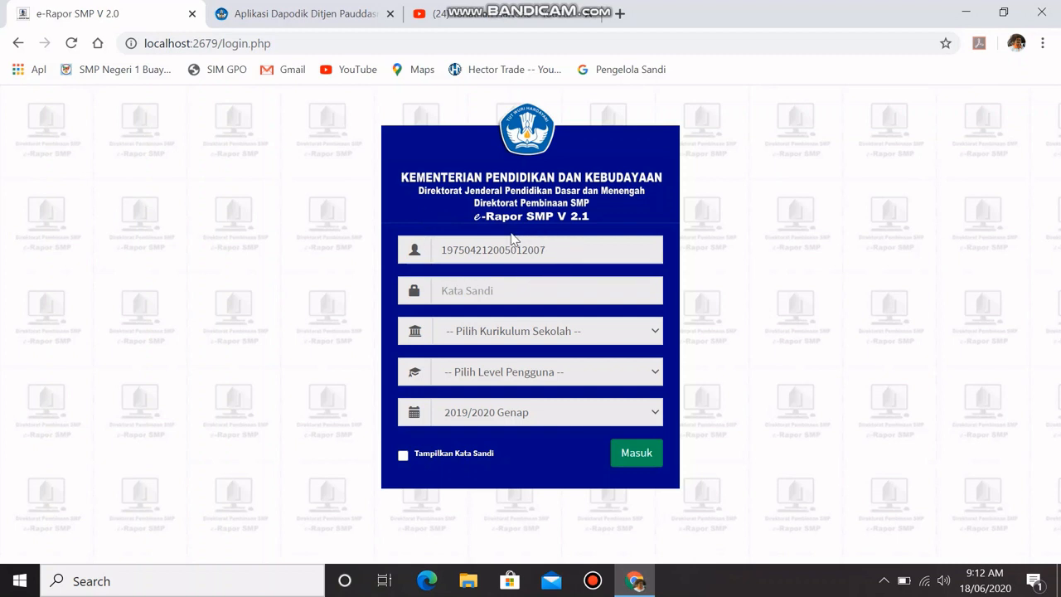
Step: Enter the account password, choose the K-2013 Paket curriculum and the Guru user level, and log in
click(491, 294)
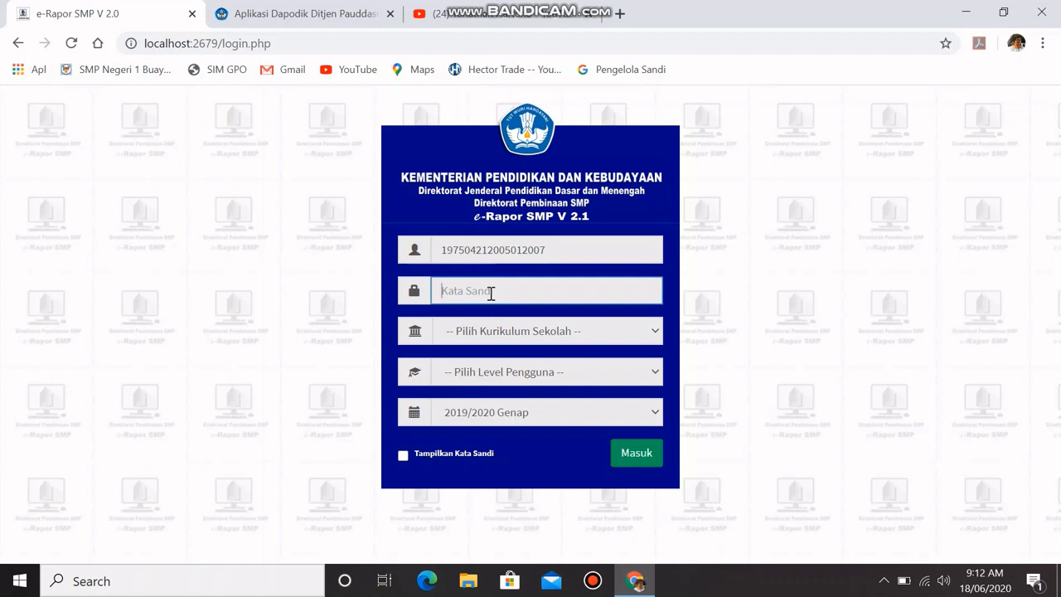
text(******)
click(654, 333)
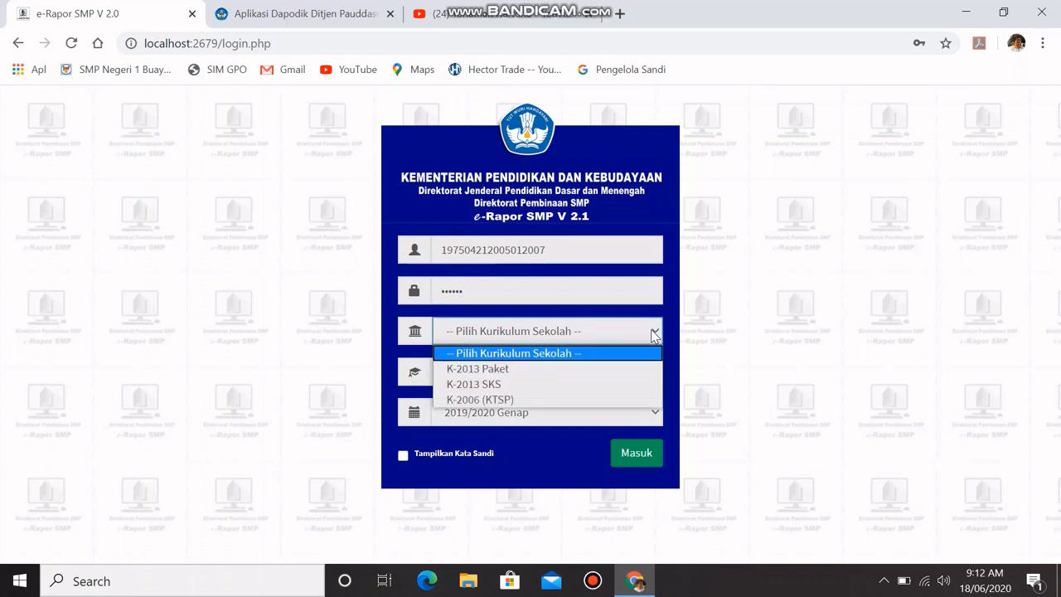
click(595, 369)
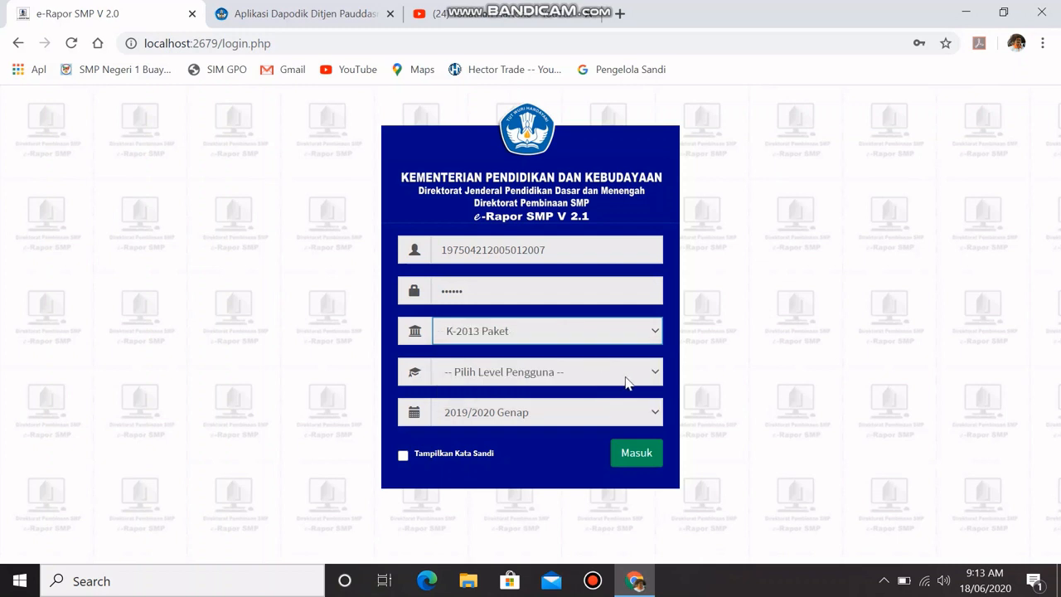
click(626, 380)
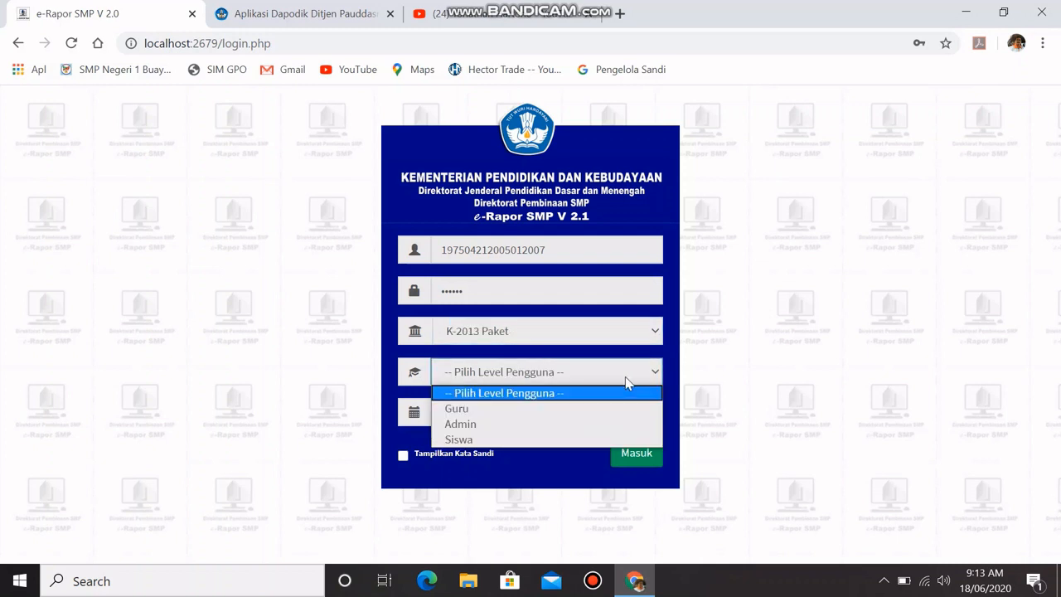
click(583, 409)
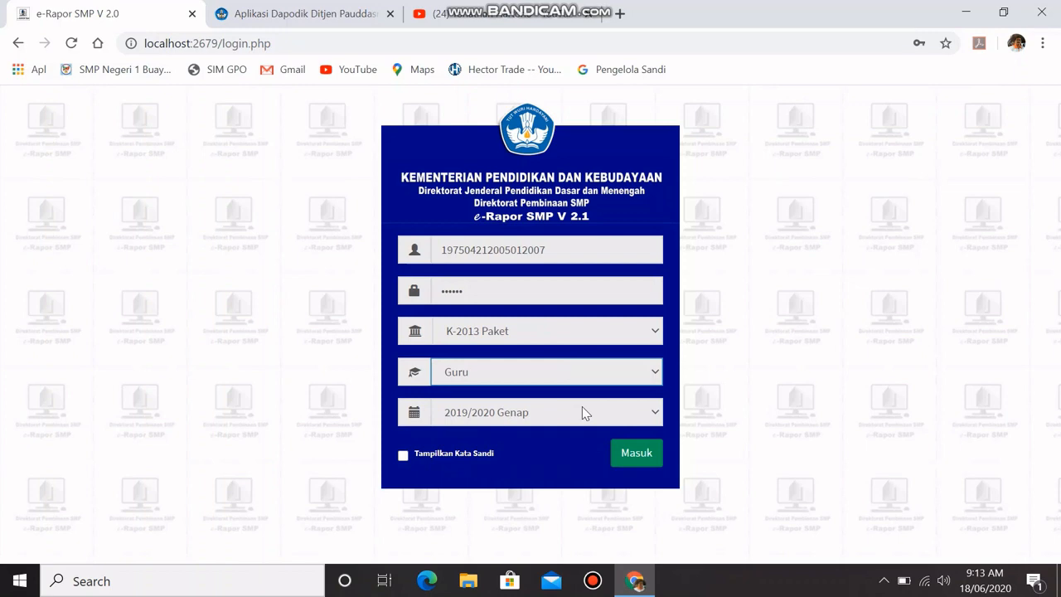
click(630, 456)
click(631, 456)
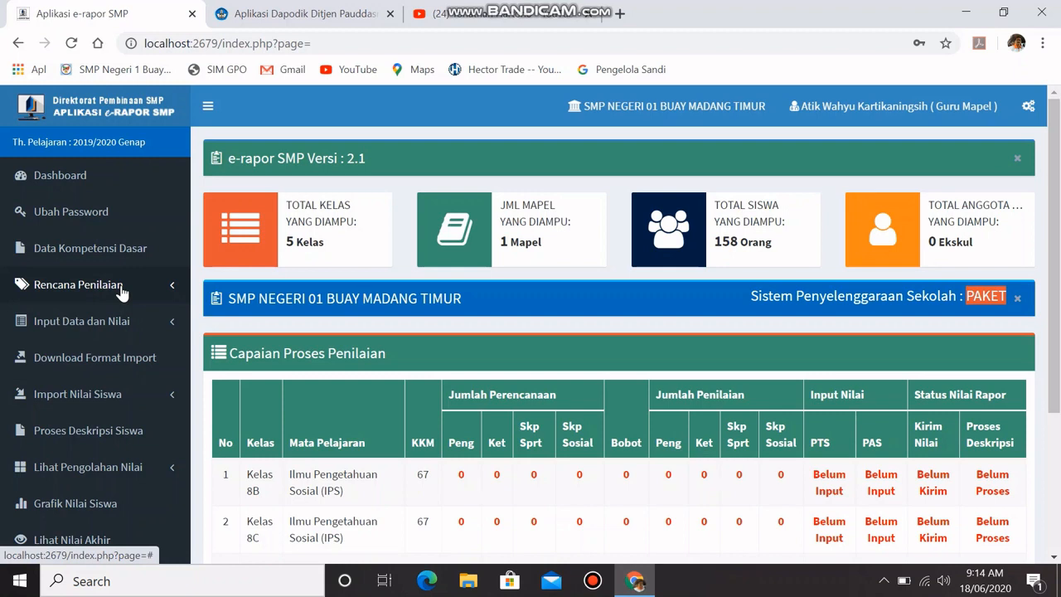
Step: Display the Data Kompetensi Dasar list for Ilmu Pengetahuan Sosial (IPS) and look through its first page
click(134, 250)
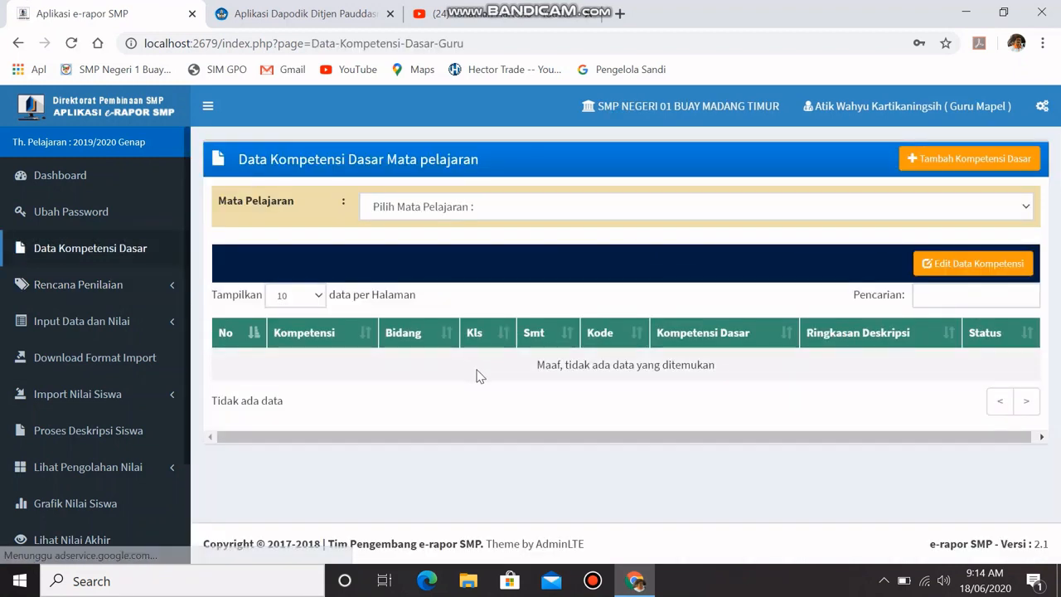
click(510, 211)
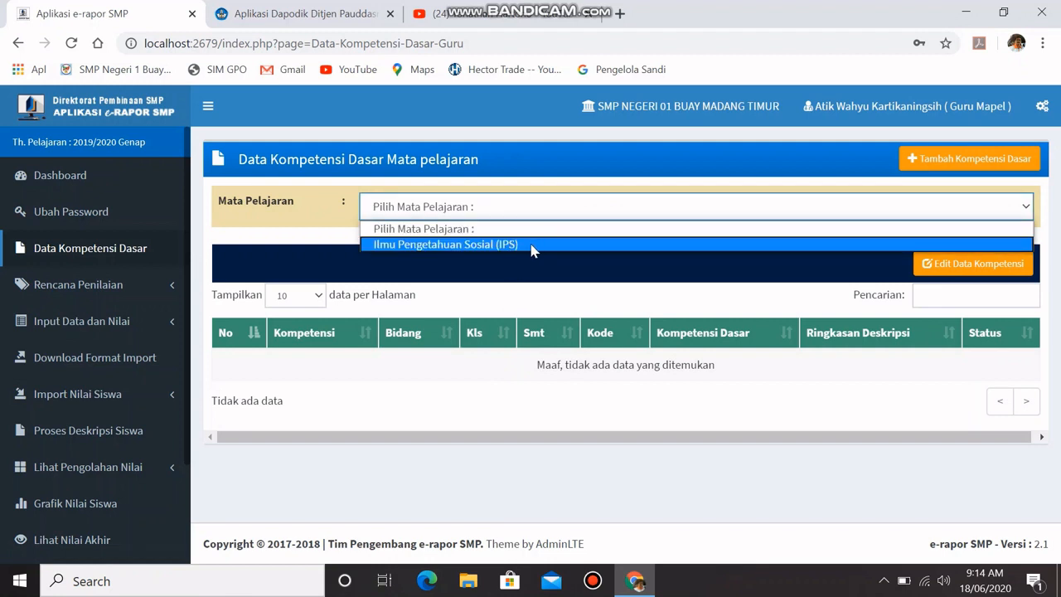
click(539, 250)
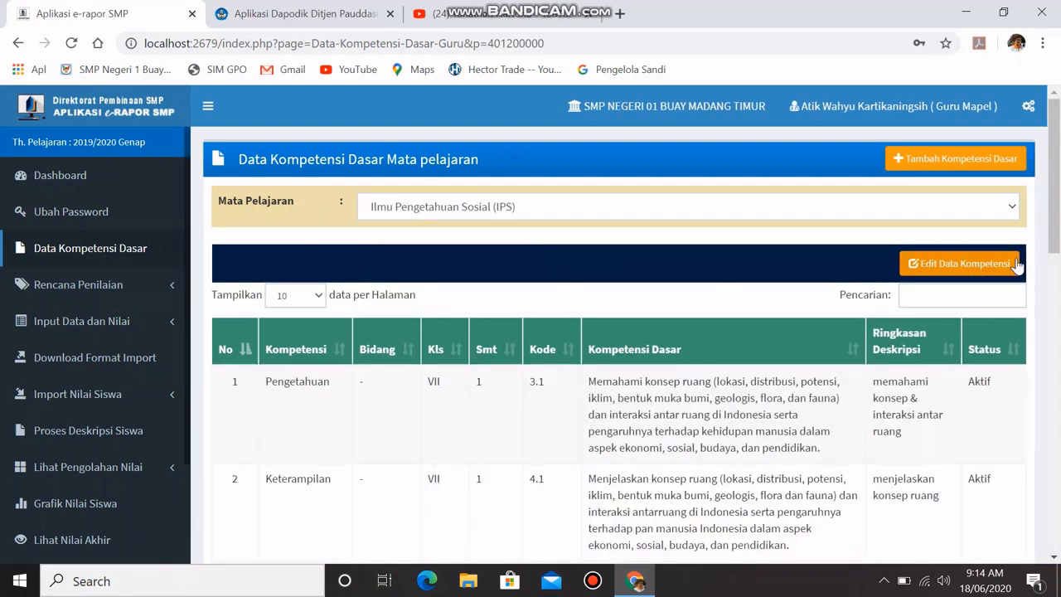
drag(1057, 240, 1058, 369)
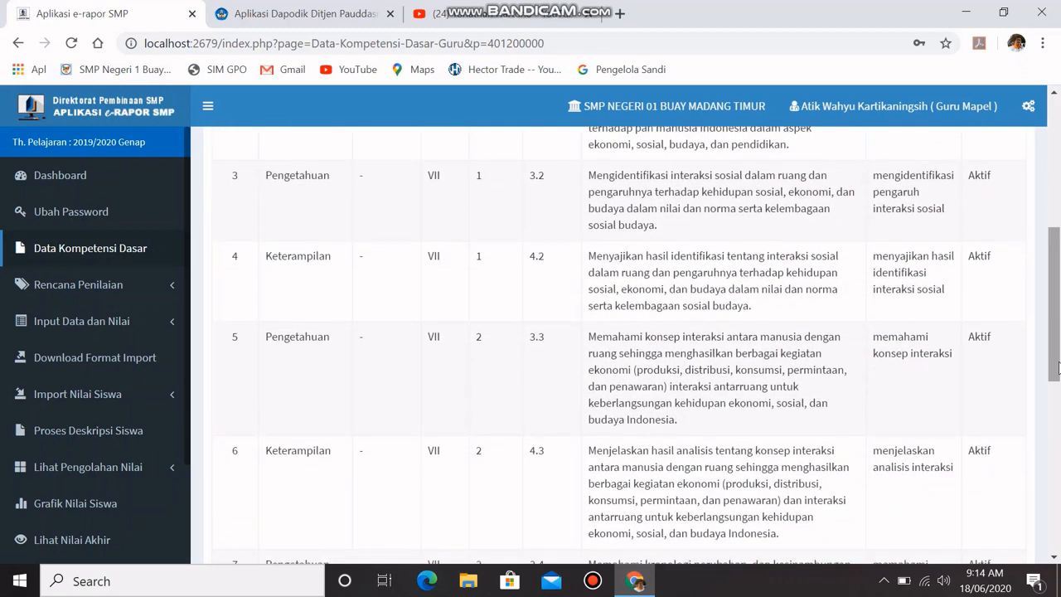
drag(1056, 326, 1058, 187)
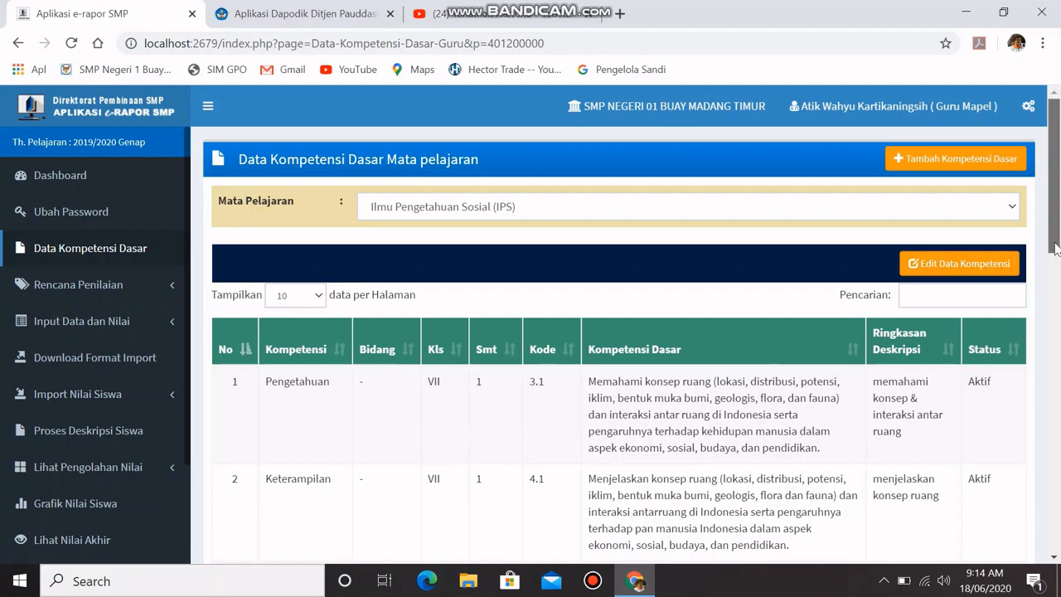
drag(1054, 277, 1054, 522)
scroll(1045, 457, down, 3)
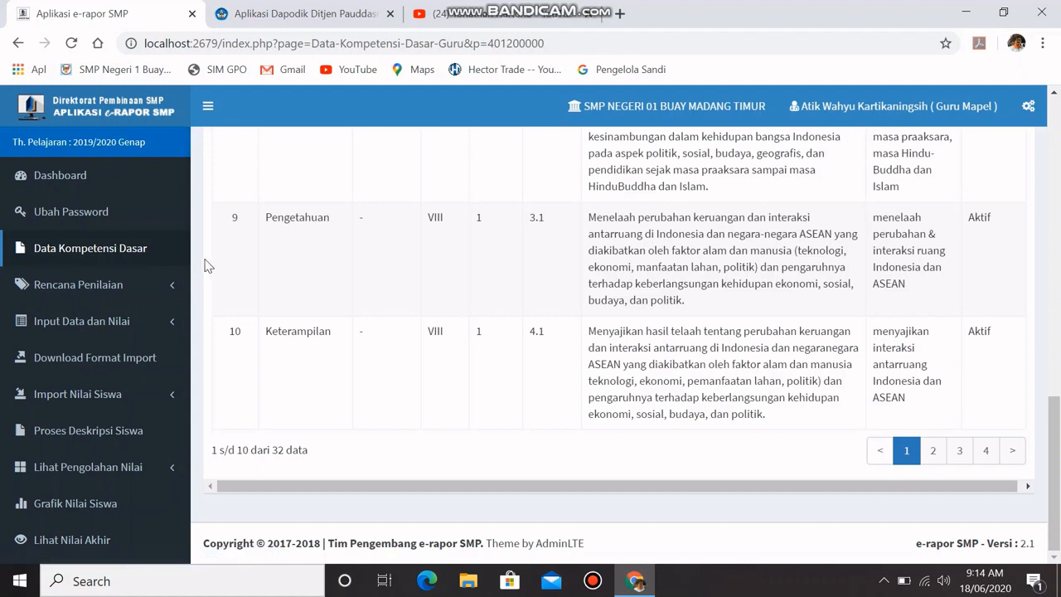
Step: Set up a Rencana Nilai Pengetahuan for Kelas 8B in Ilmu Pengetahuan Sosial (IPS) with 3 assessments
click(150, 287)
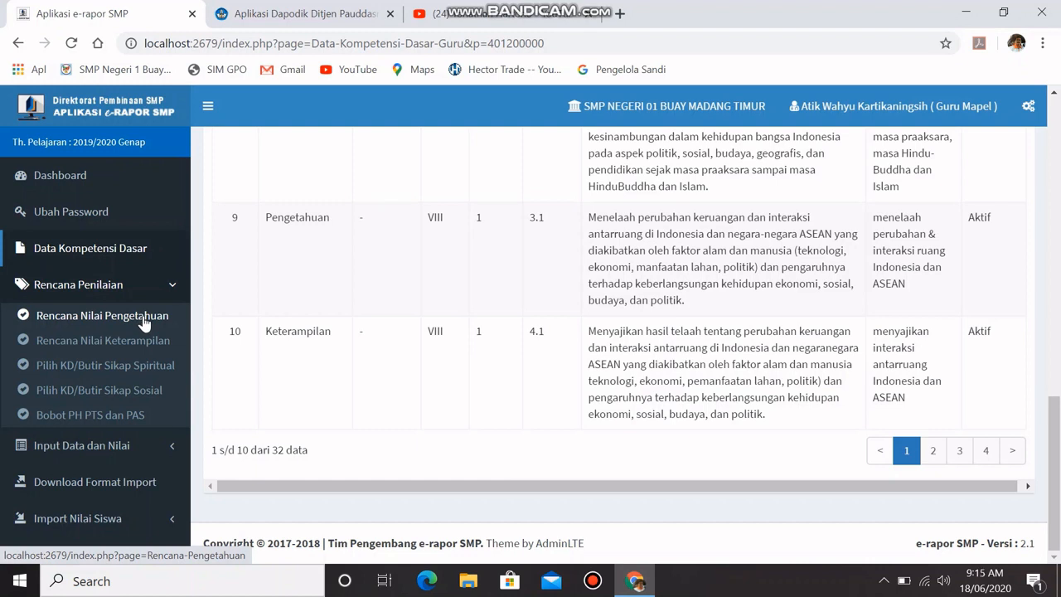
click(145, 320)
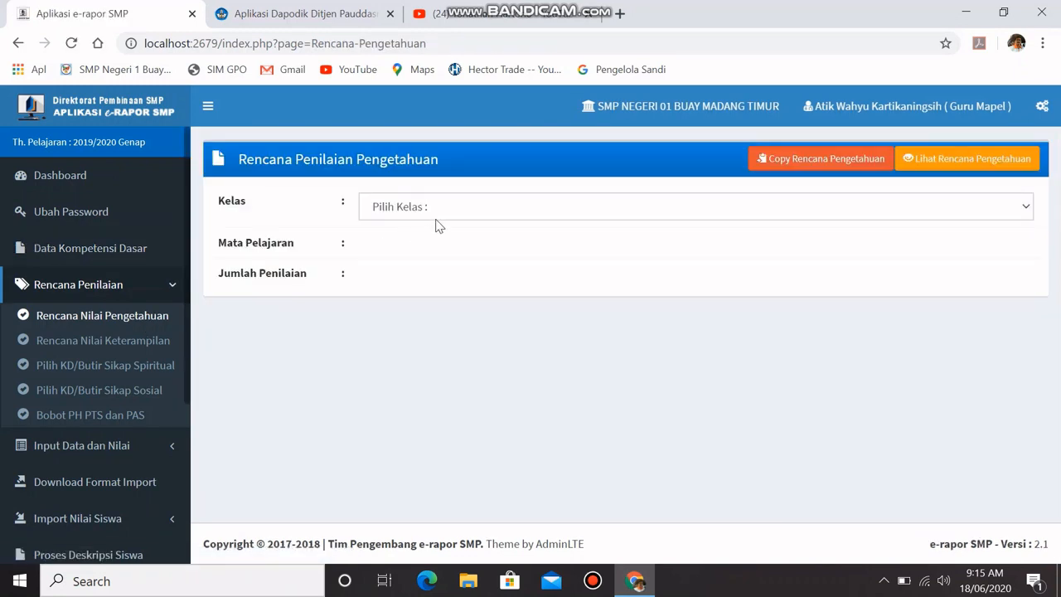
click(461, 215)
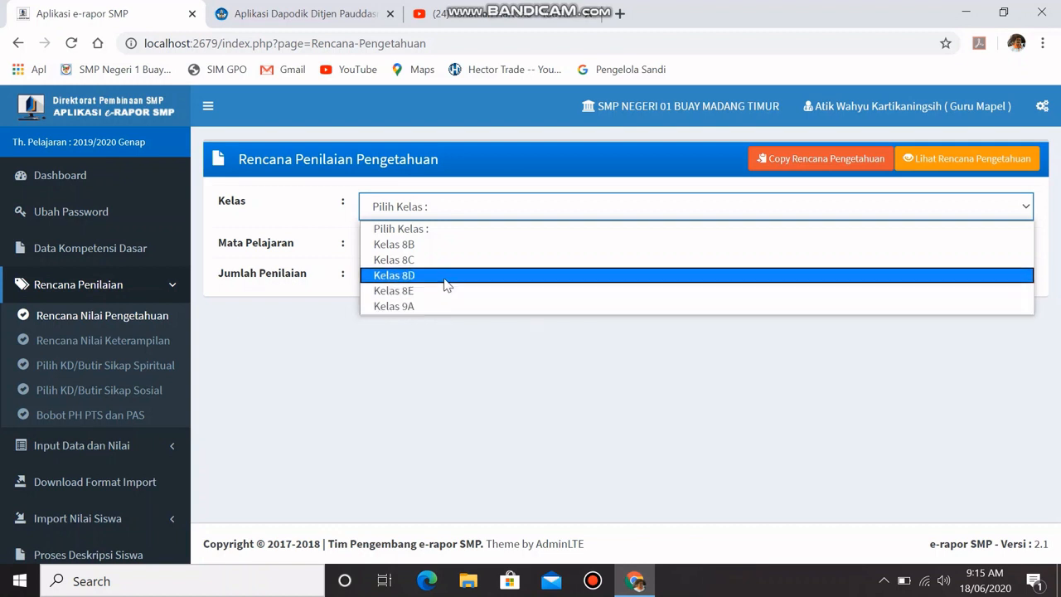
click(458, 251)
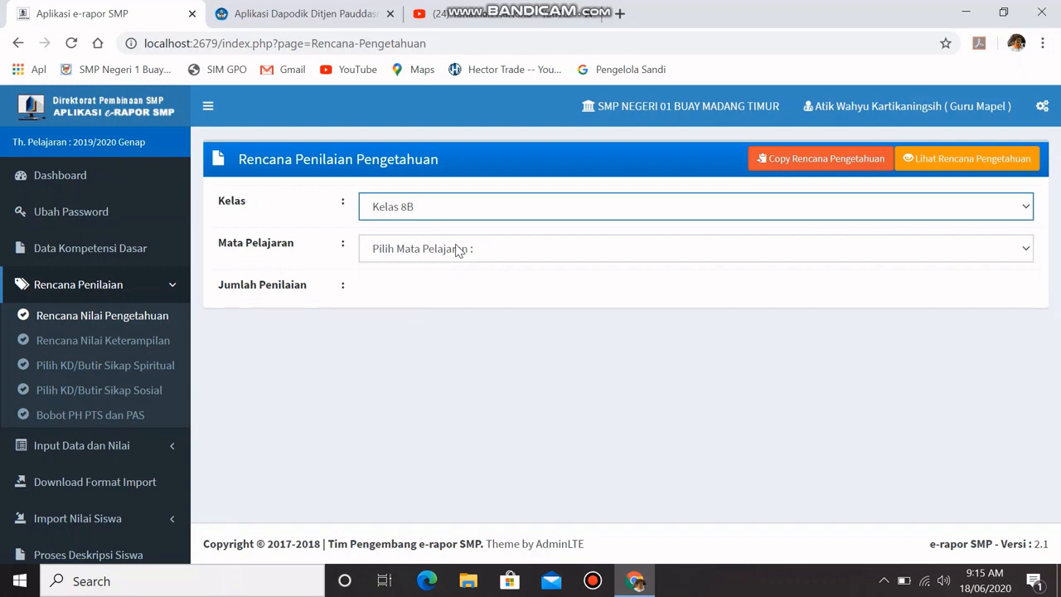
click(487, 252)
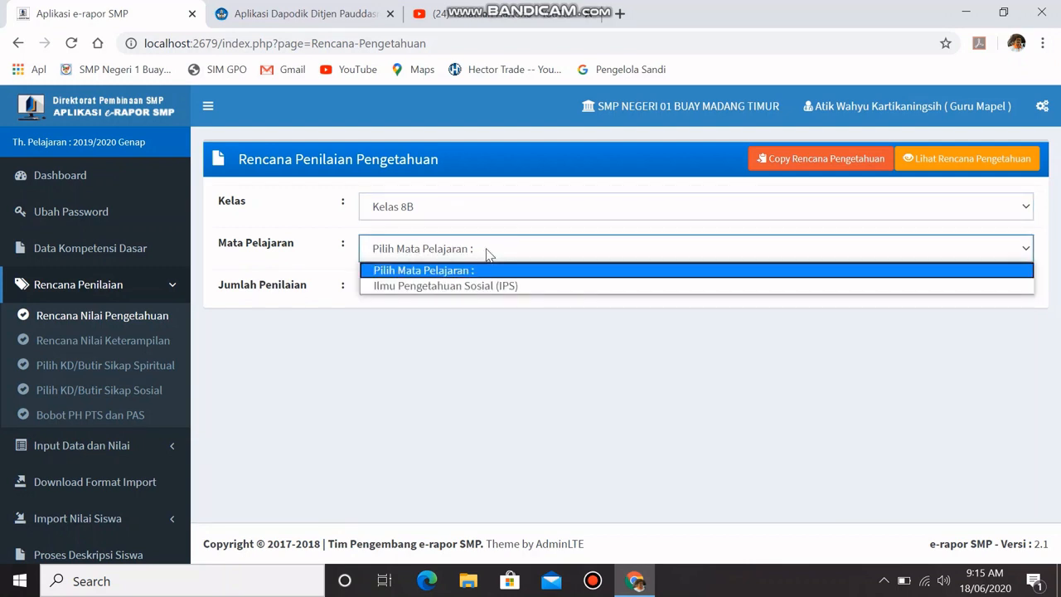
click(501, 285)
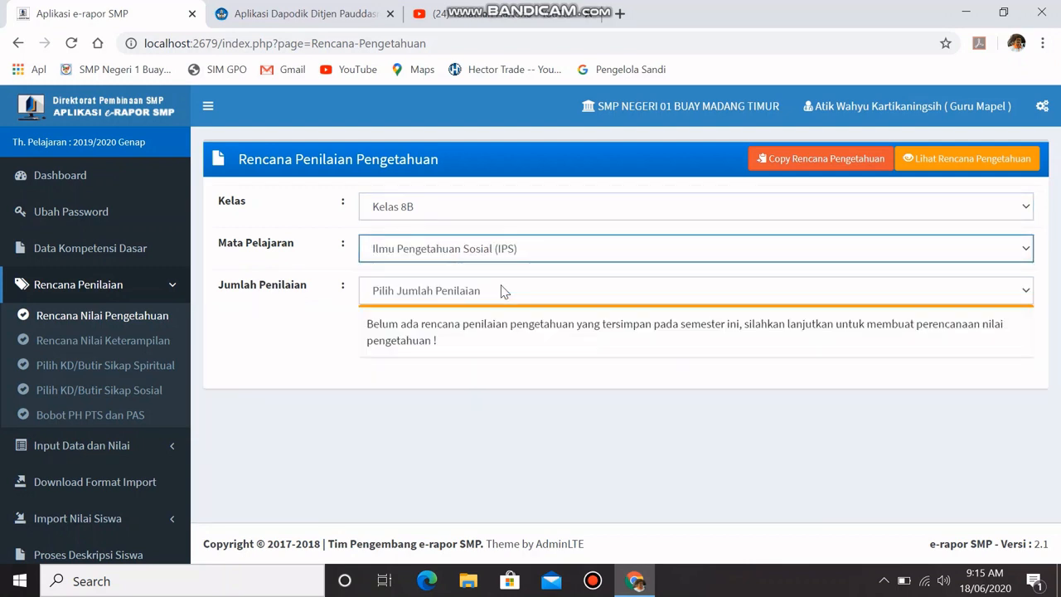
click(492, 294)
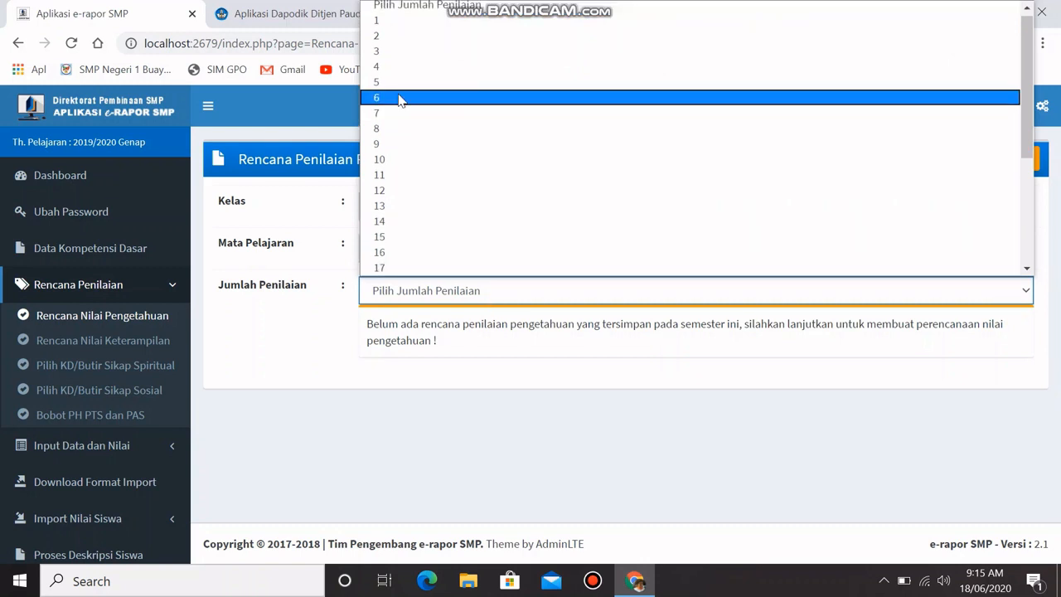
click(423, 52)
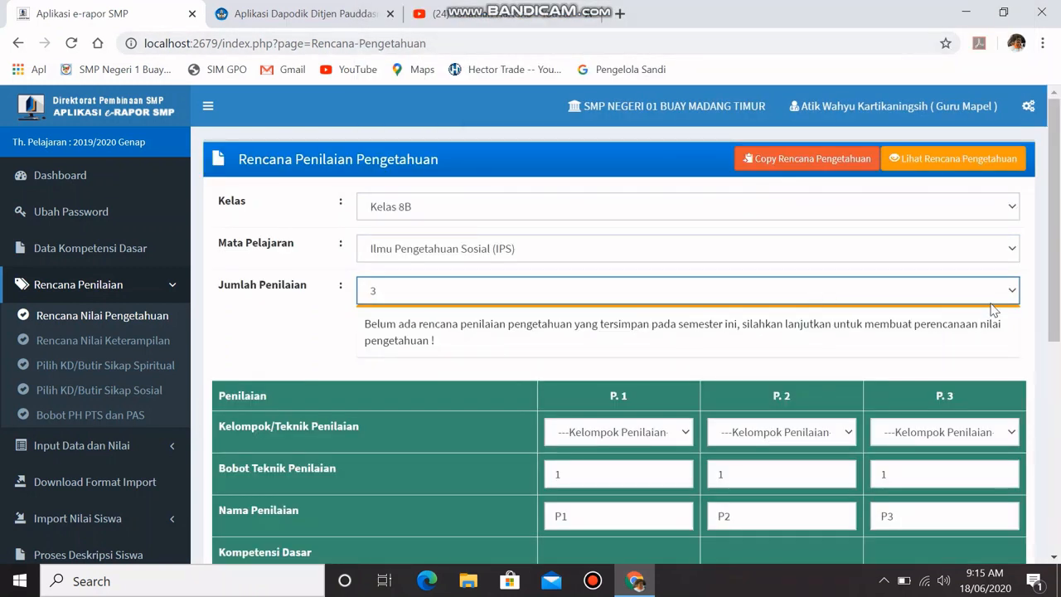
Step: Set the assessment technique to Tes Tulis for P.1, Tes Lisan for P.2 and Penugasan for P.3
scroll(1055, 289, down, 2)
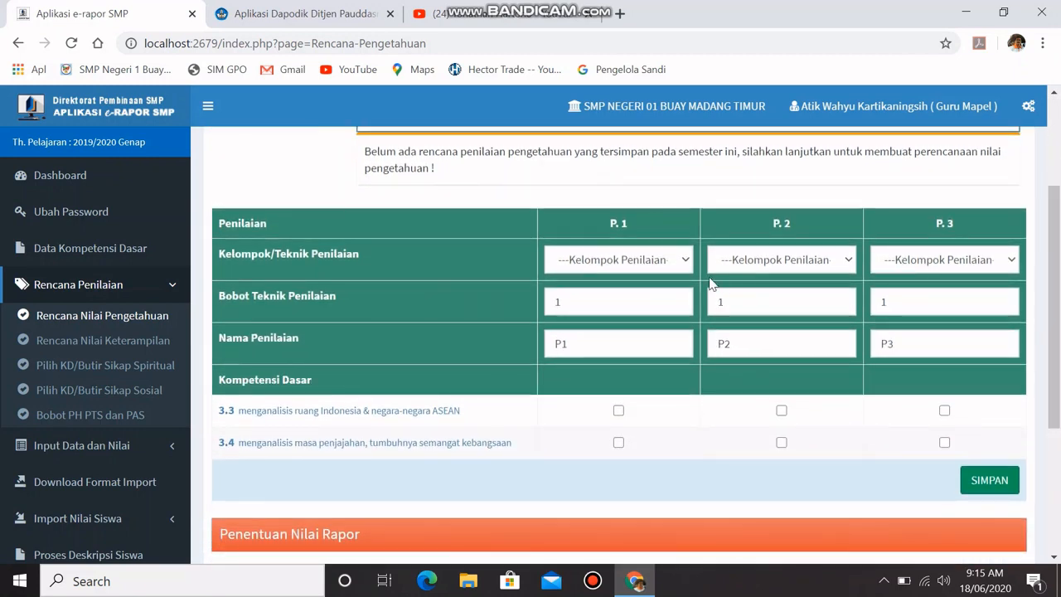
click(687, 261)
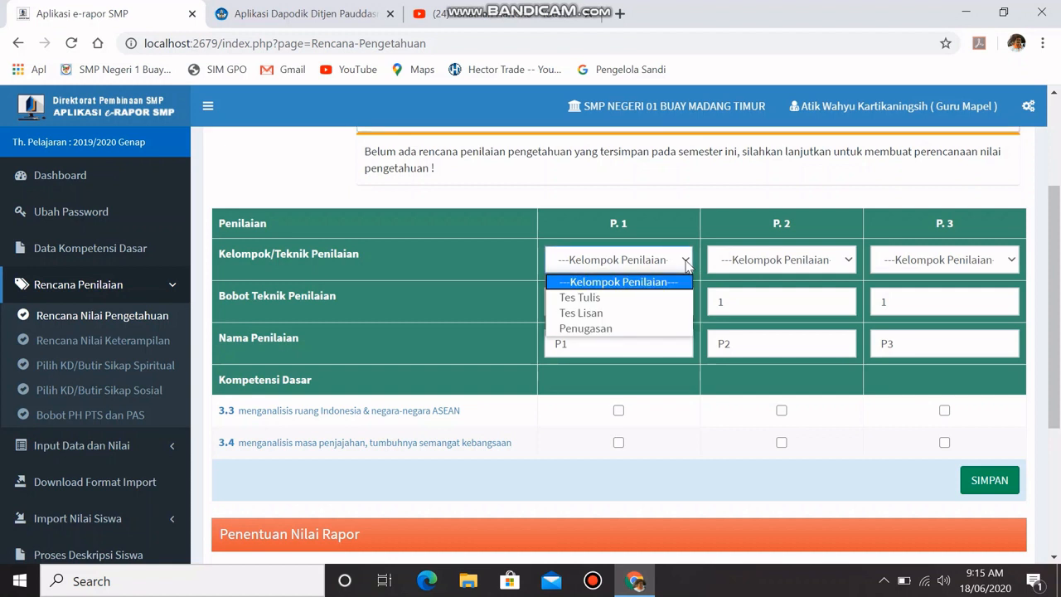
click(647, 301)
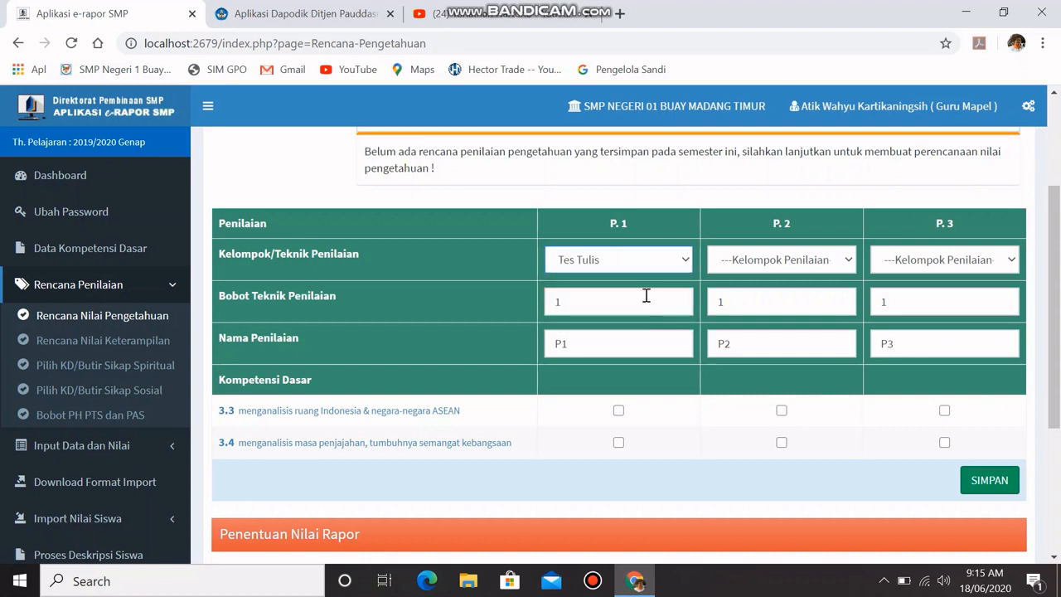
click(850, 262)
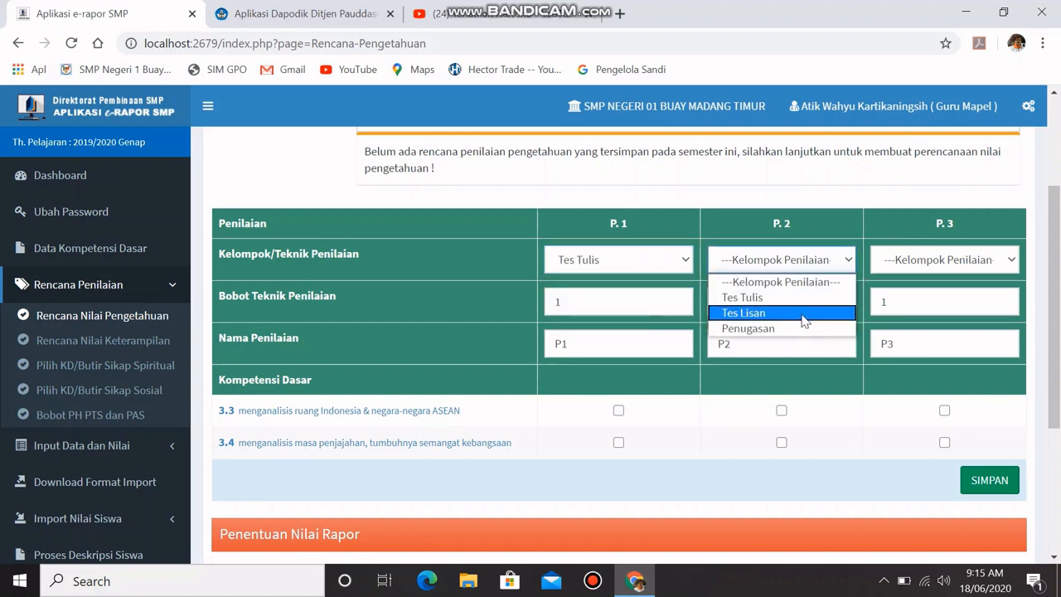
click(802, 320)
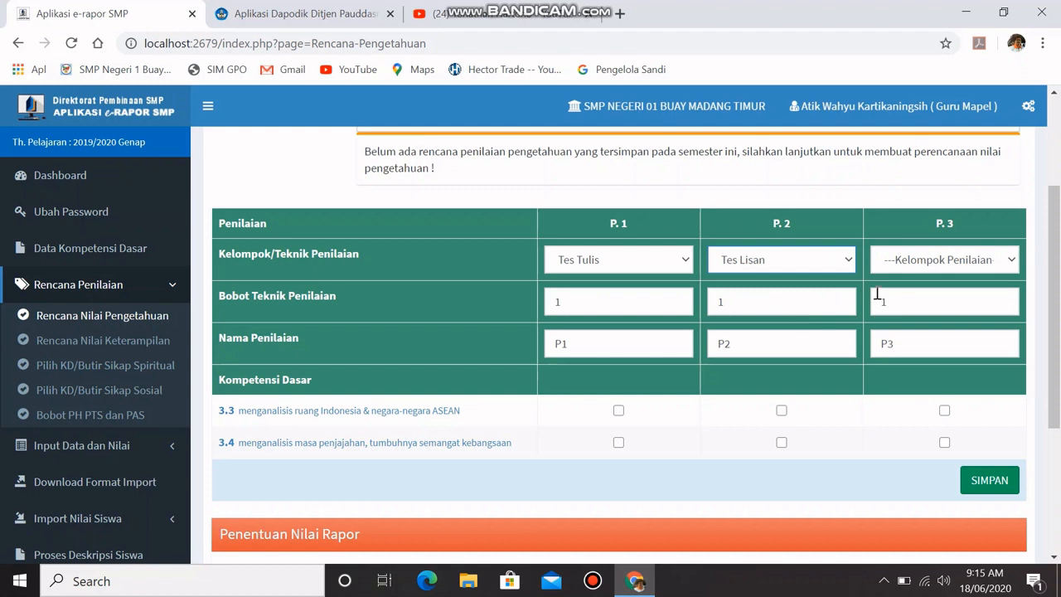
click(1011, 262)
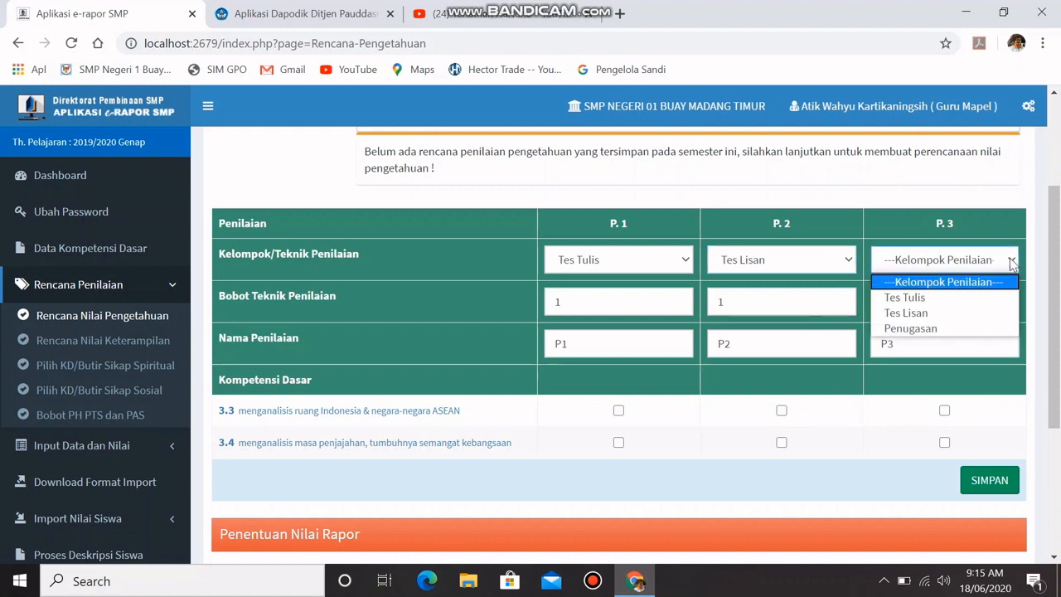
click(964, 330)
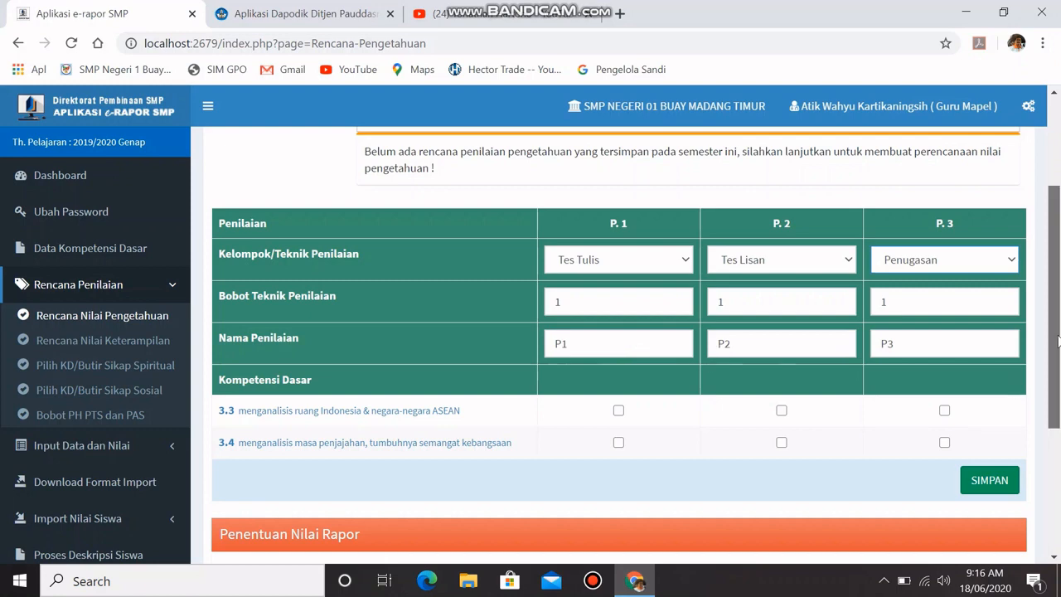
Step: Mark basic competencies 3.3 and 3.4 for all three assessments P.1, P.2 and P.3, and view the available classes
drag(1058, 340, 1058, 379)
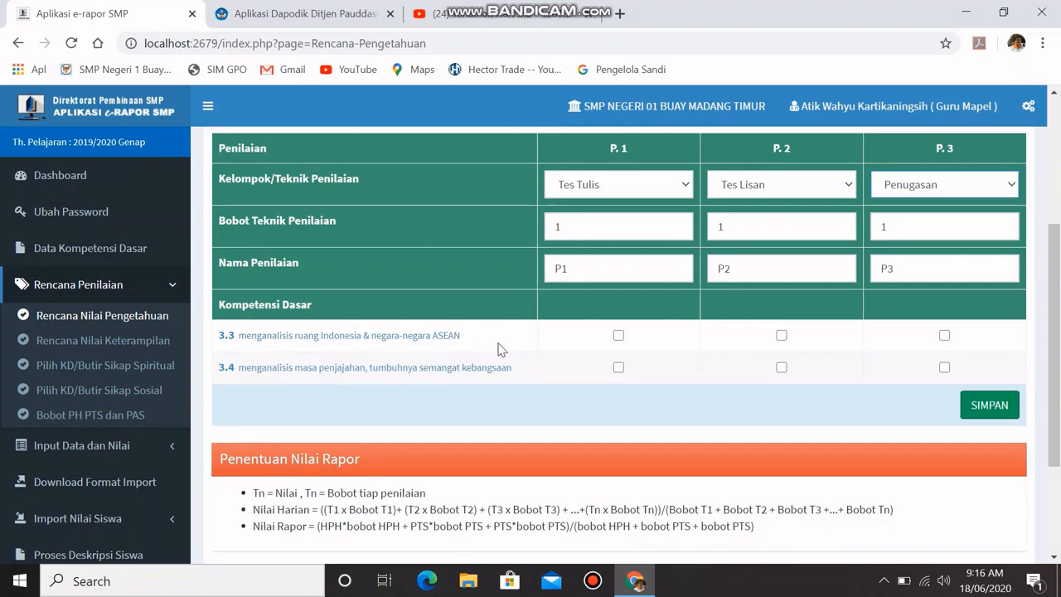
click(617, 336)
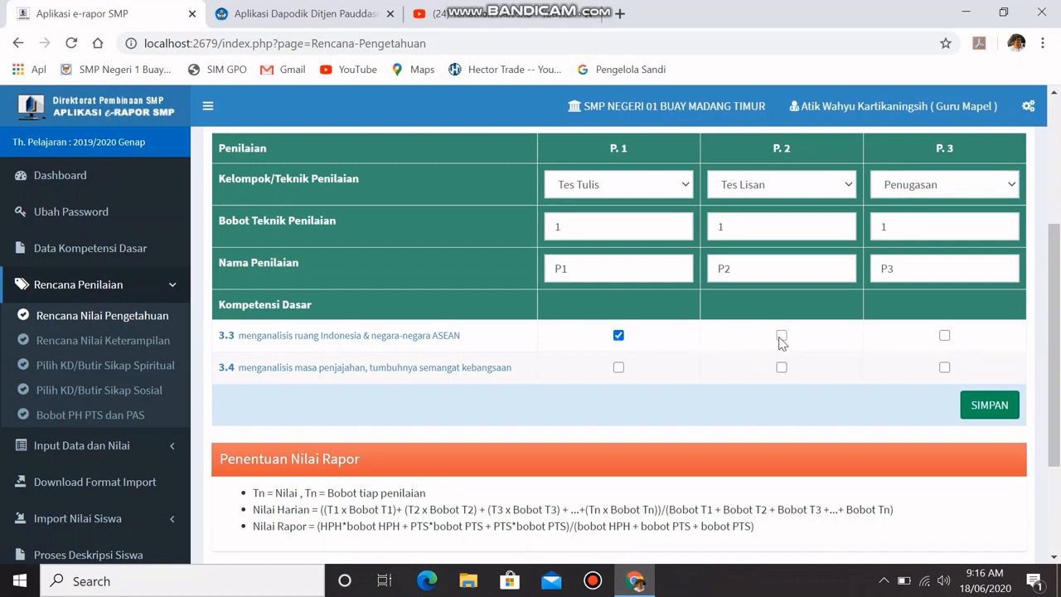
click(945, 336)
click(782, 370)
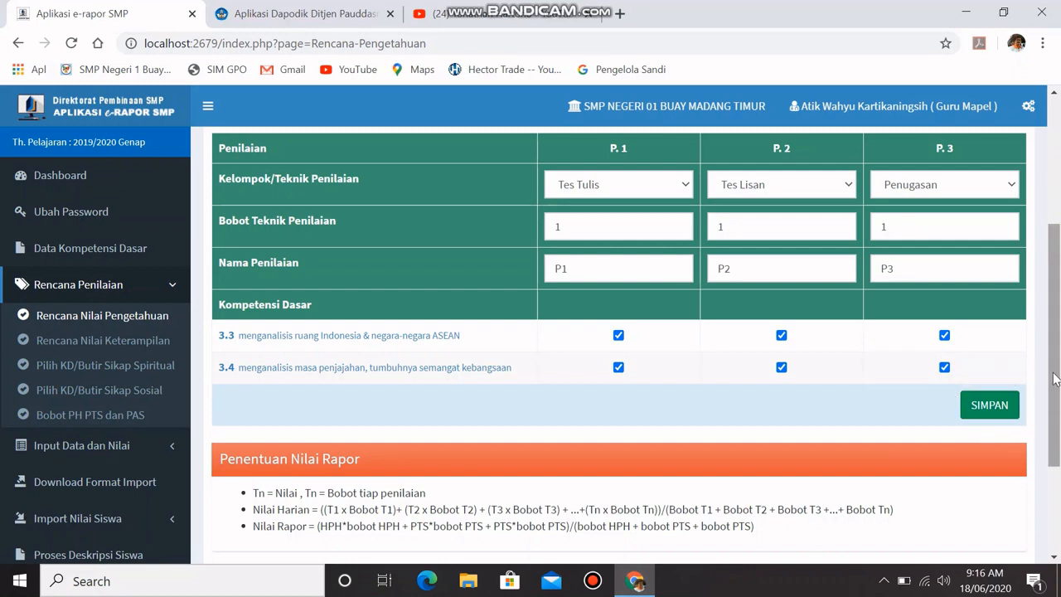
drag(1055, 377, 1059, 264)
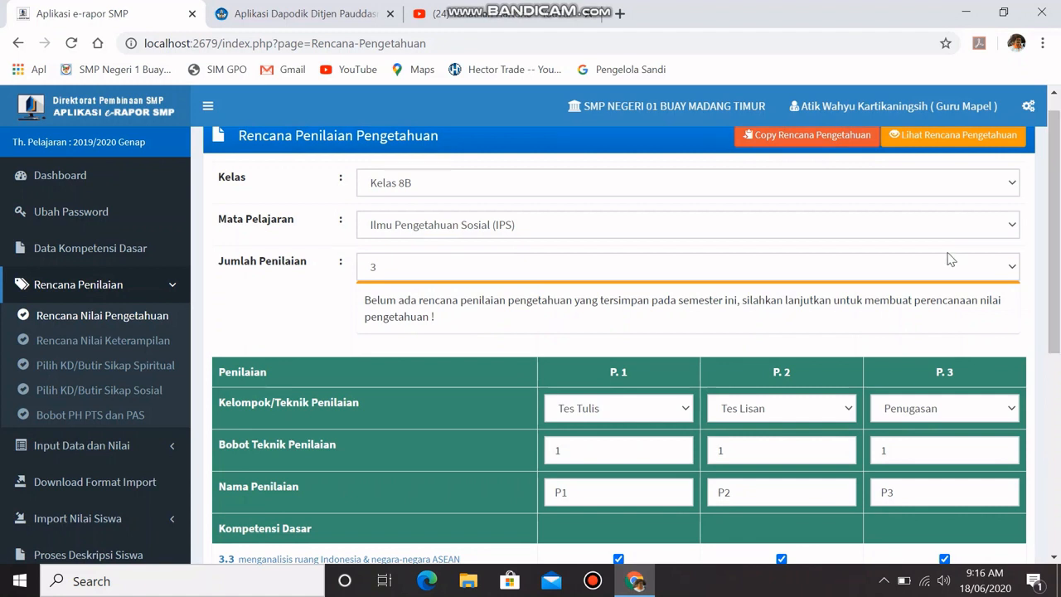
click(495, 188)
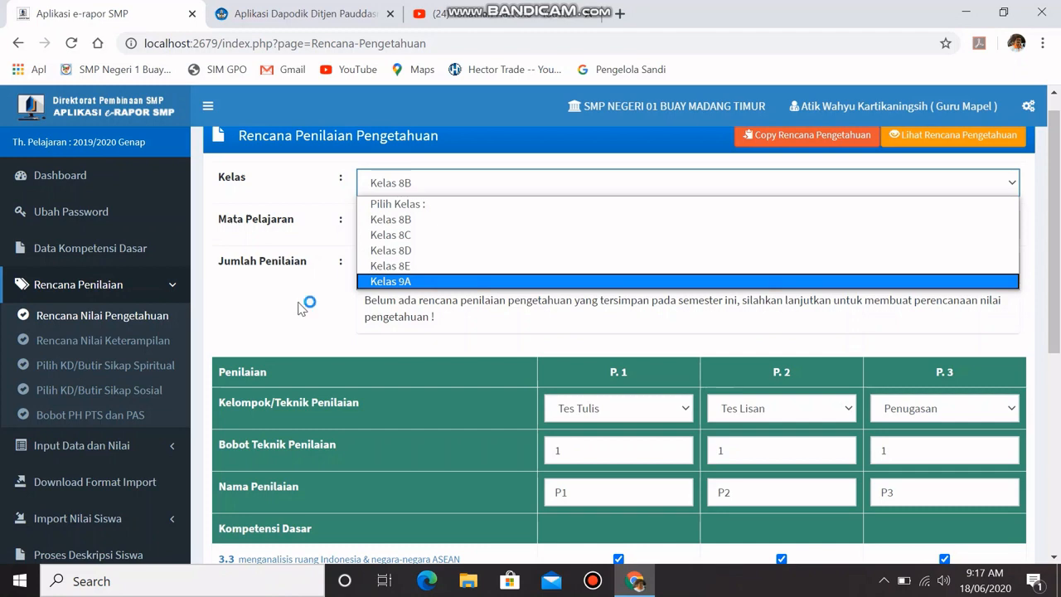
Step: Set up a Rencana Nilai Keterampilan for Kelas 8B in Ilmu Pengetahuan Sosial (IPS) with 2 assessments
click(95, 342)
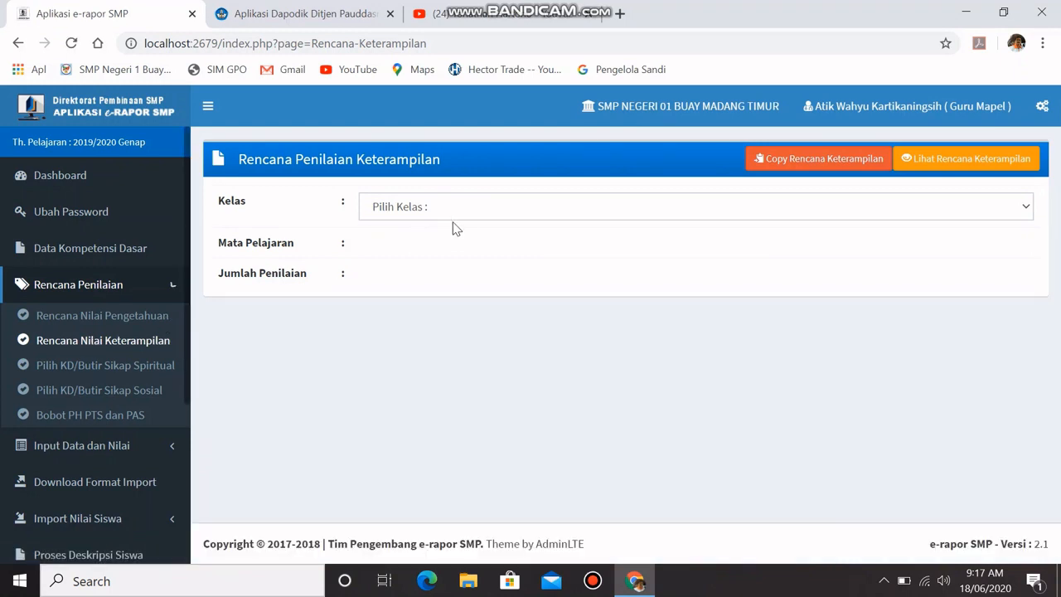
click(479, 213)
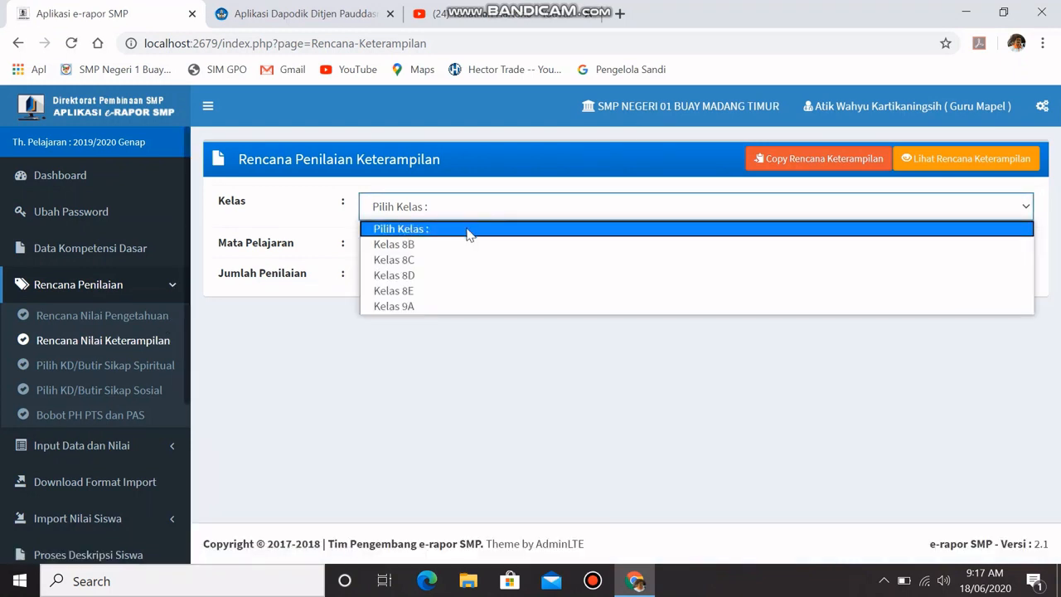
click(462, 245)
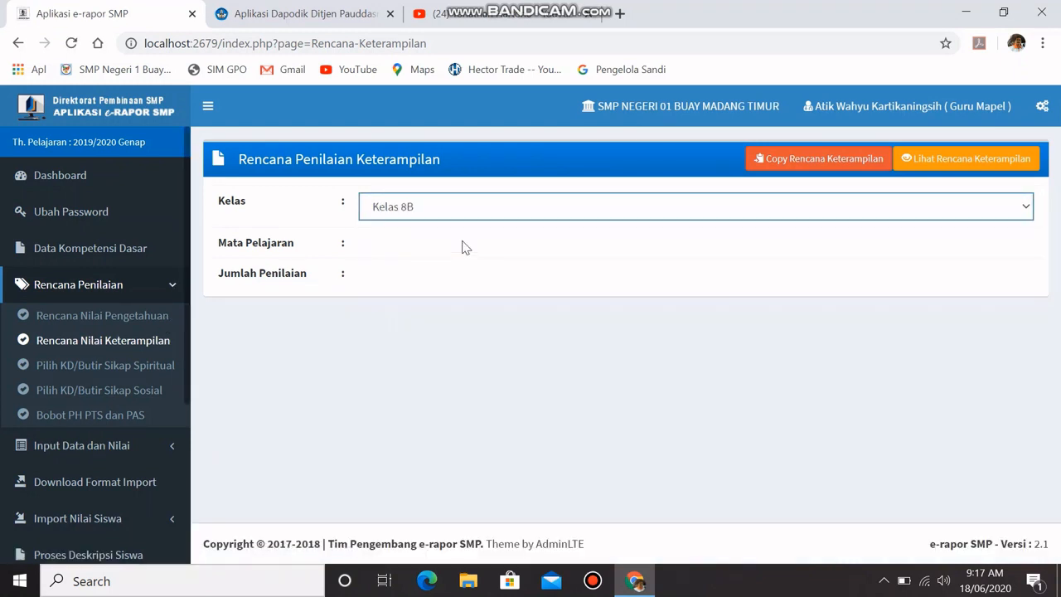
click(462, 249)
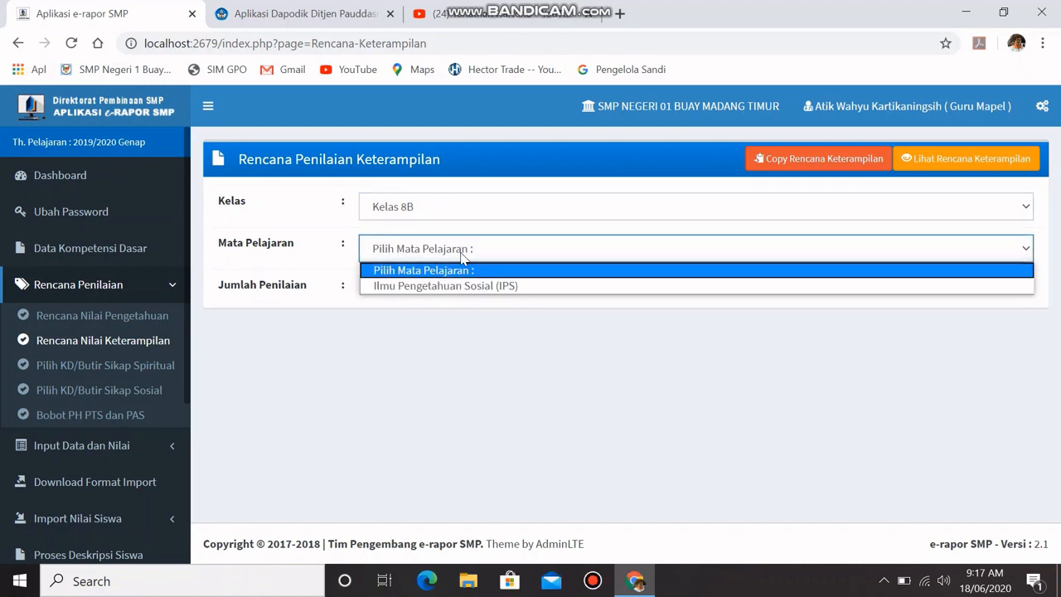
click(479, 288)
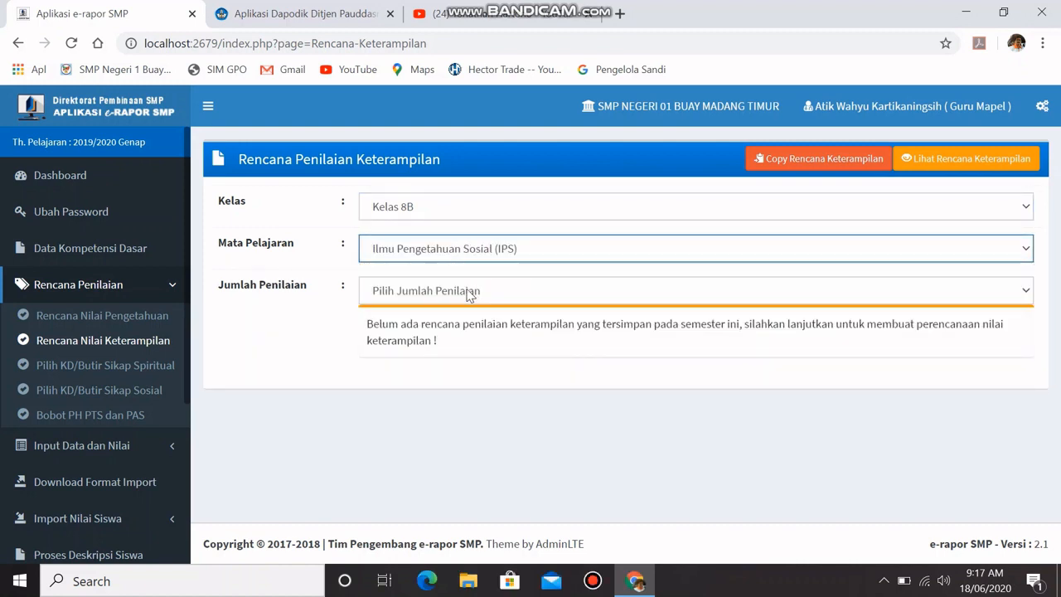
click(470, 291)
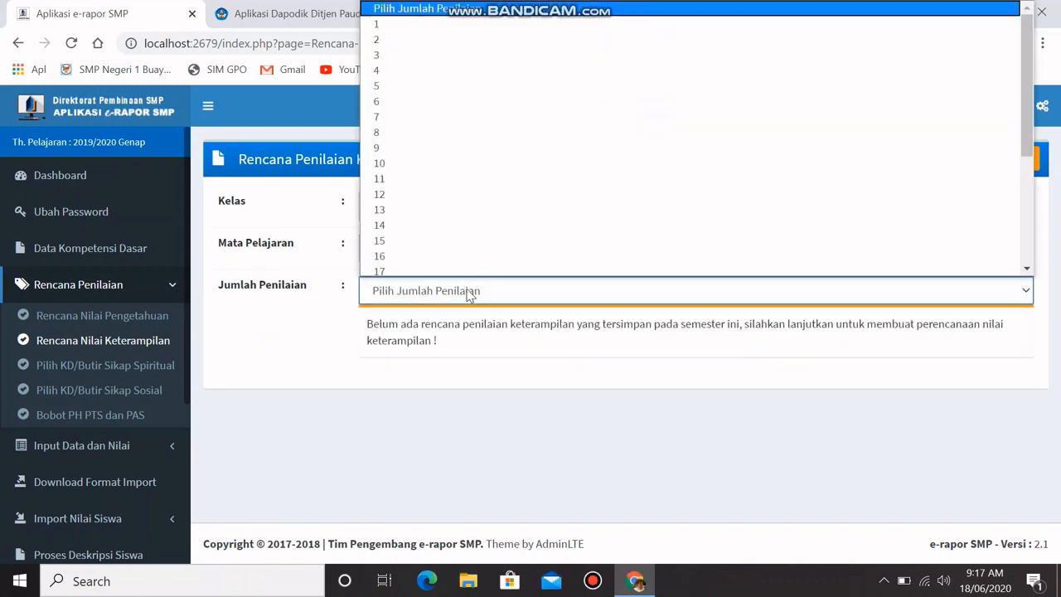
click(430, 38)
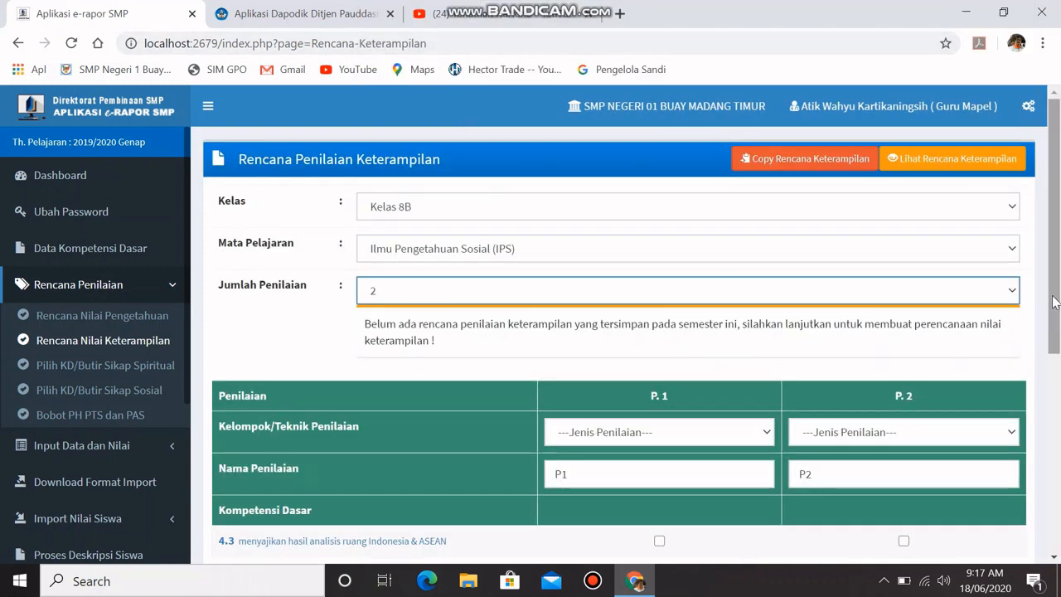
Step: Set the skills assessment technique to Praktik for both P.1 and P.2
drag(1054, 303, 1058, 367)
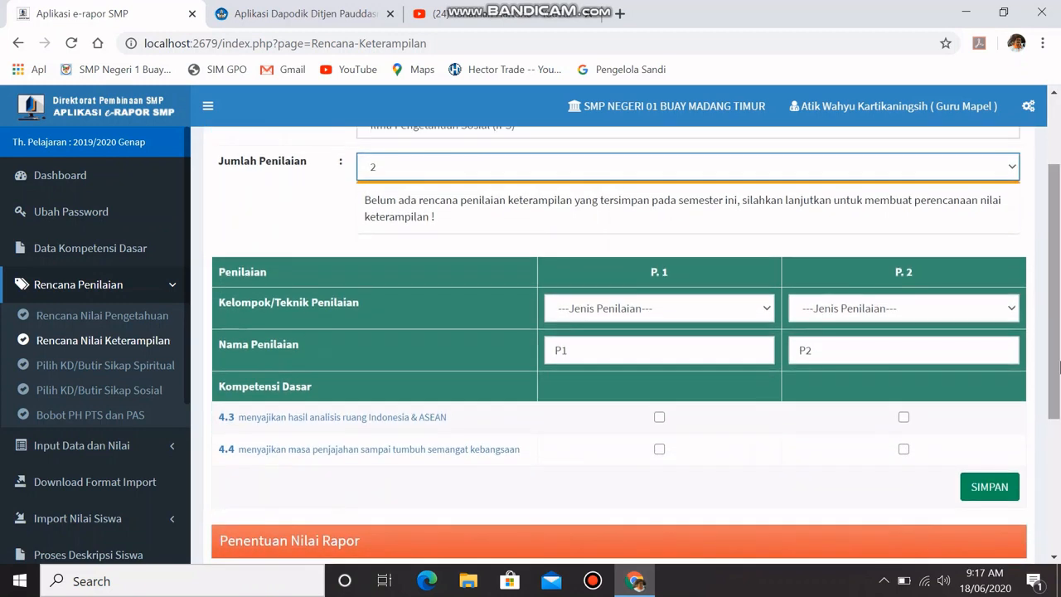
click(767, 310)
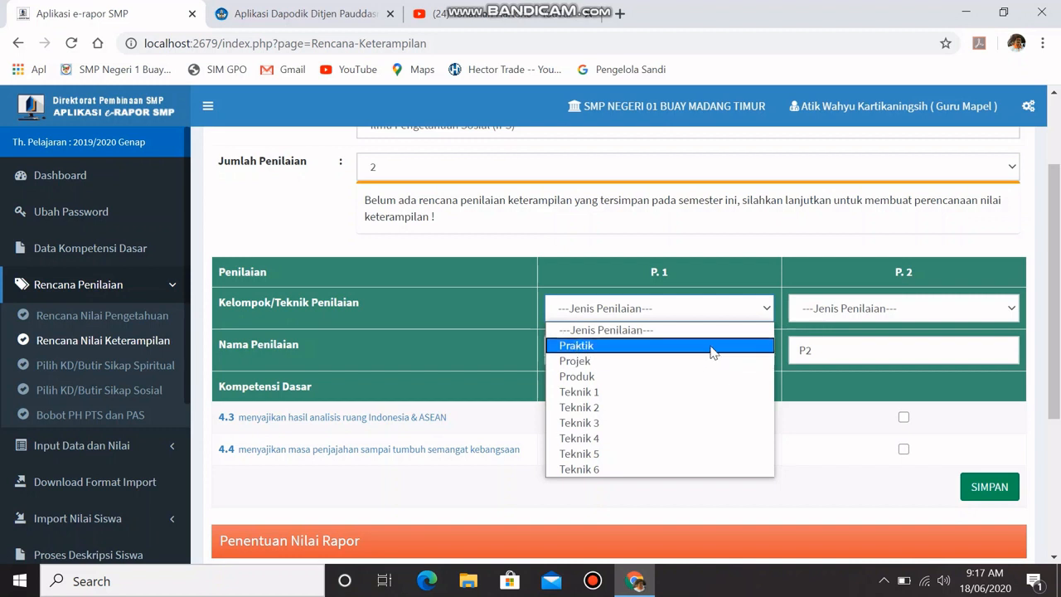
click(713, 347)
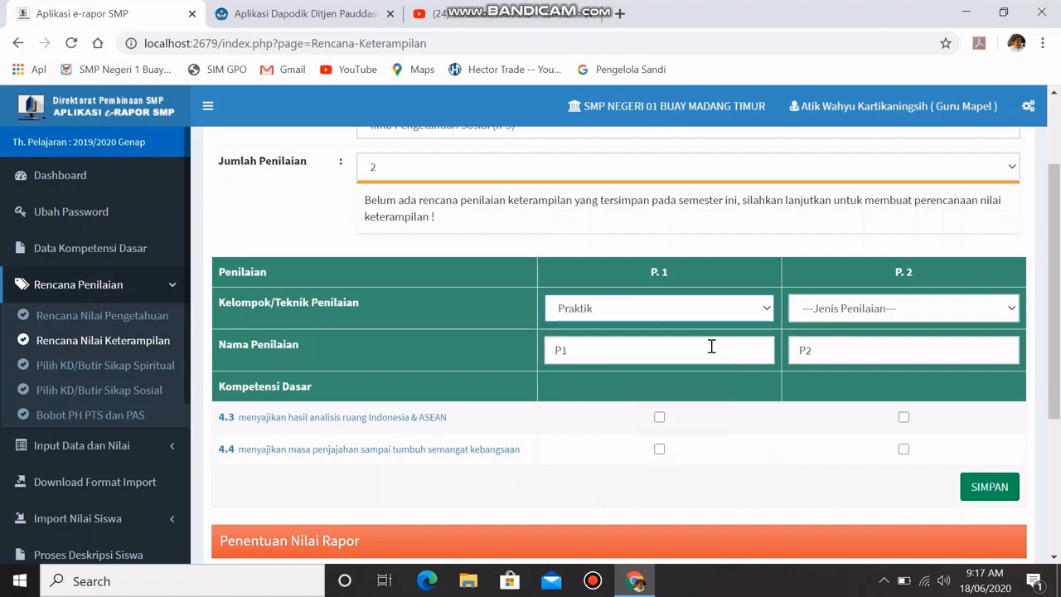
click(1012, 312)
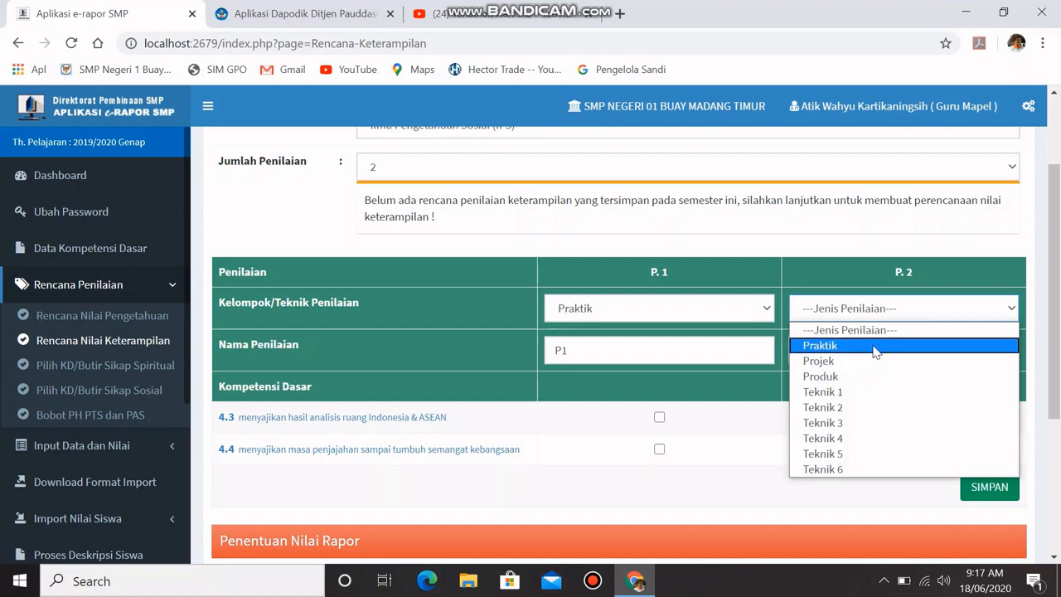
click(873, 347)
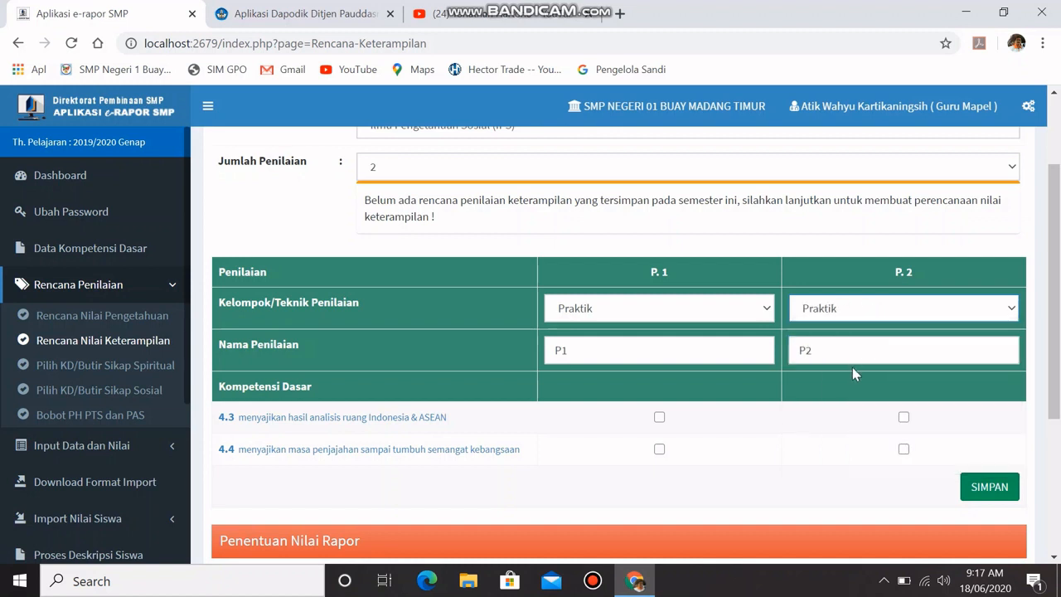
Step: Mark basic competencies 4.3 and 4.4 for both P.1 and P.2, and view the available classes
click(660, 417)
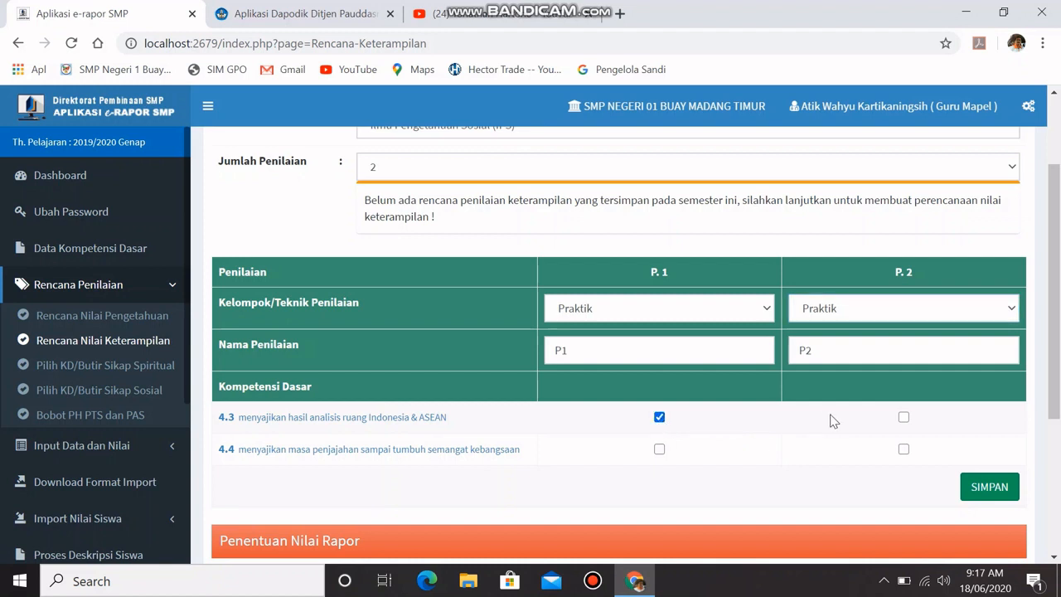
click(904, 417)
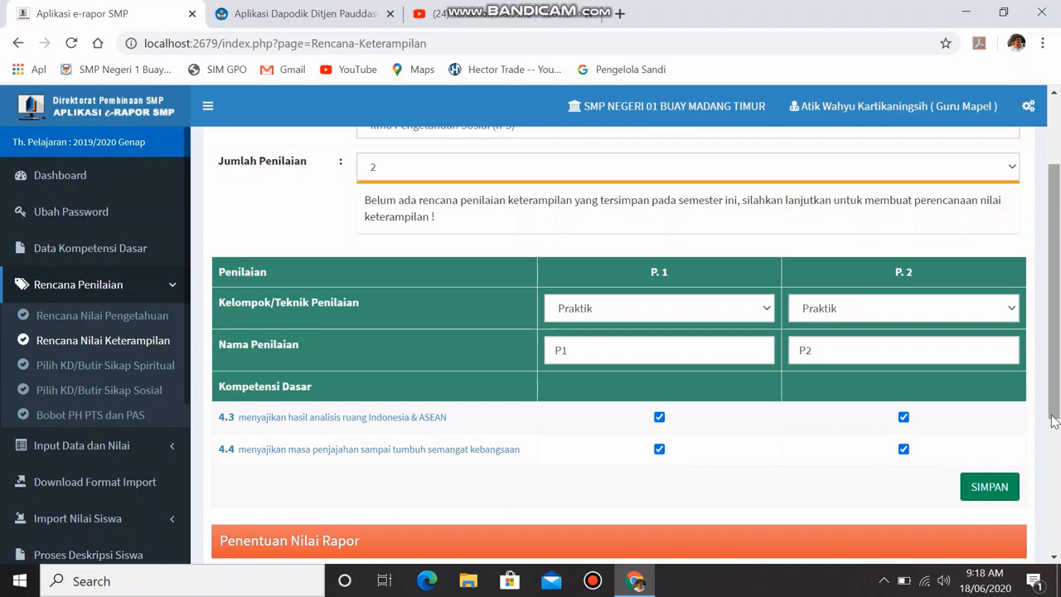
drag(1054, 410, 1055, 355)
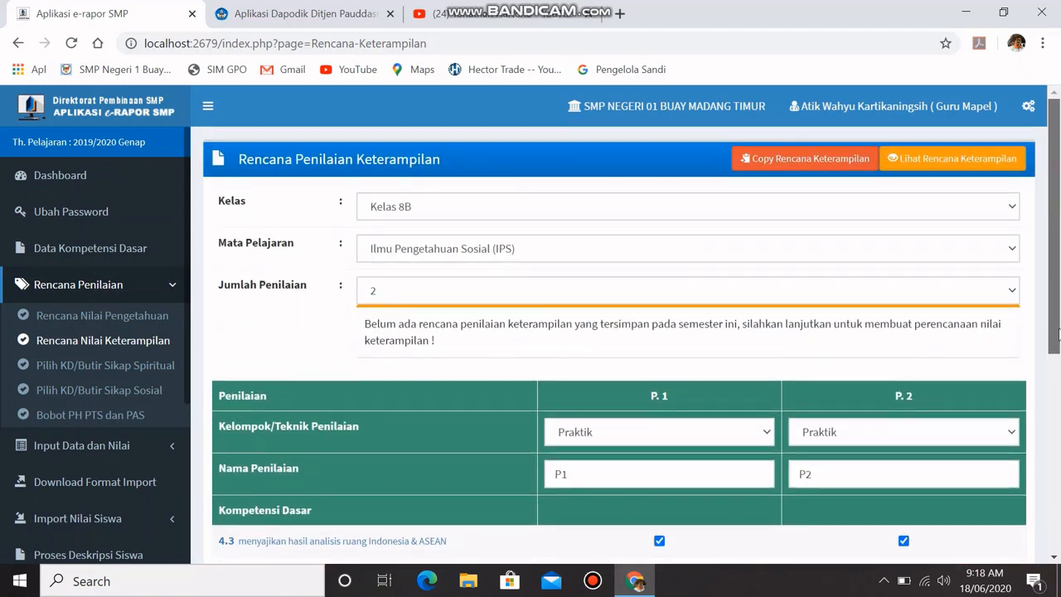
click(476, 212)
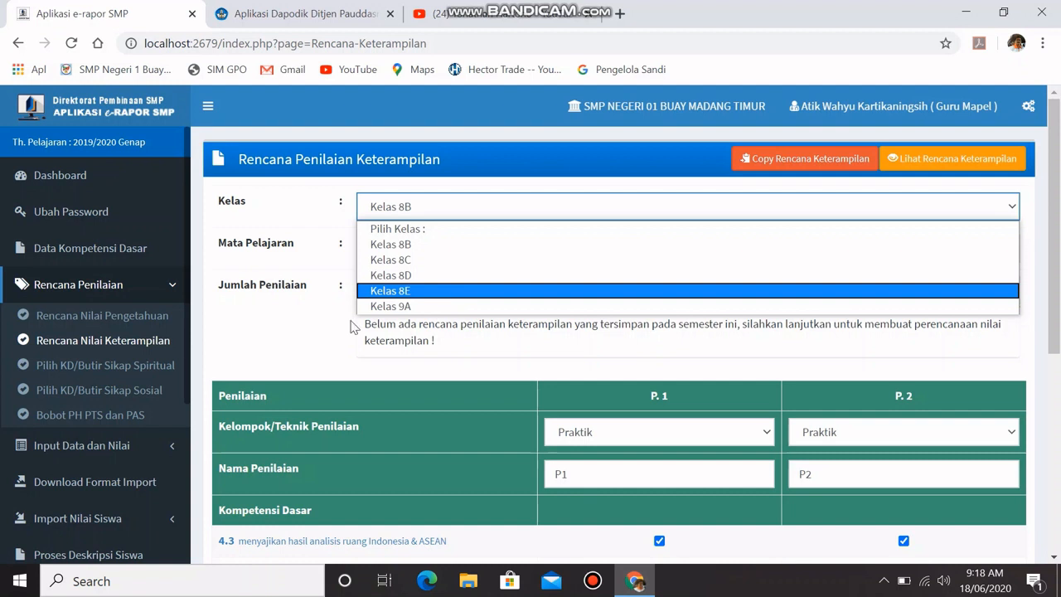
Step: Start a spiritual attitude plan (Sikap Spiritual) for Kelas 8B in Ilmu Pengetahuan Sosial (IPS)
click(113, 373)
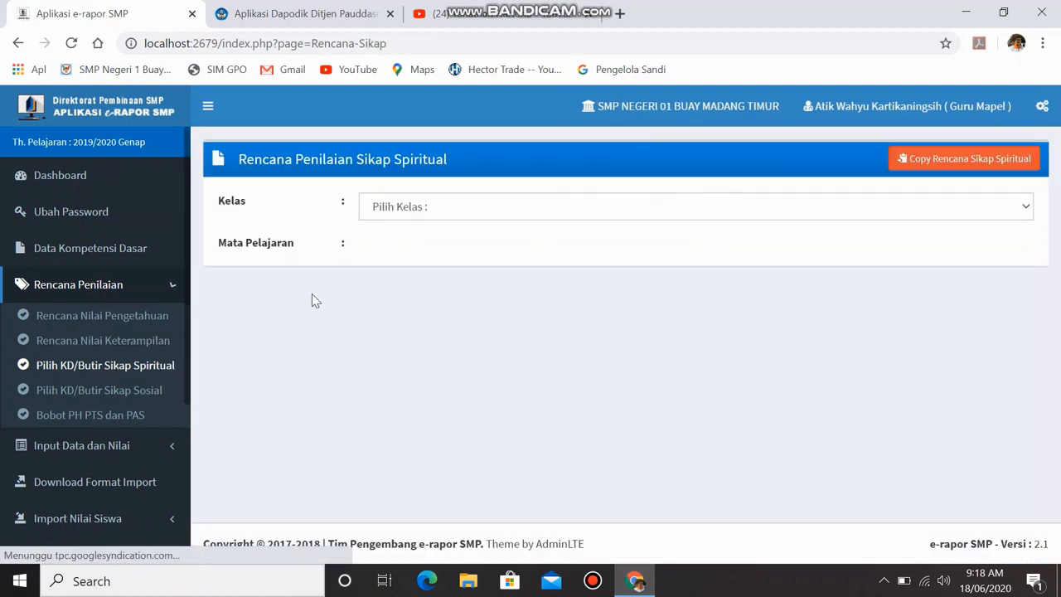
click(458, 213)
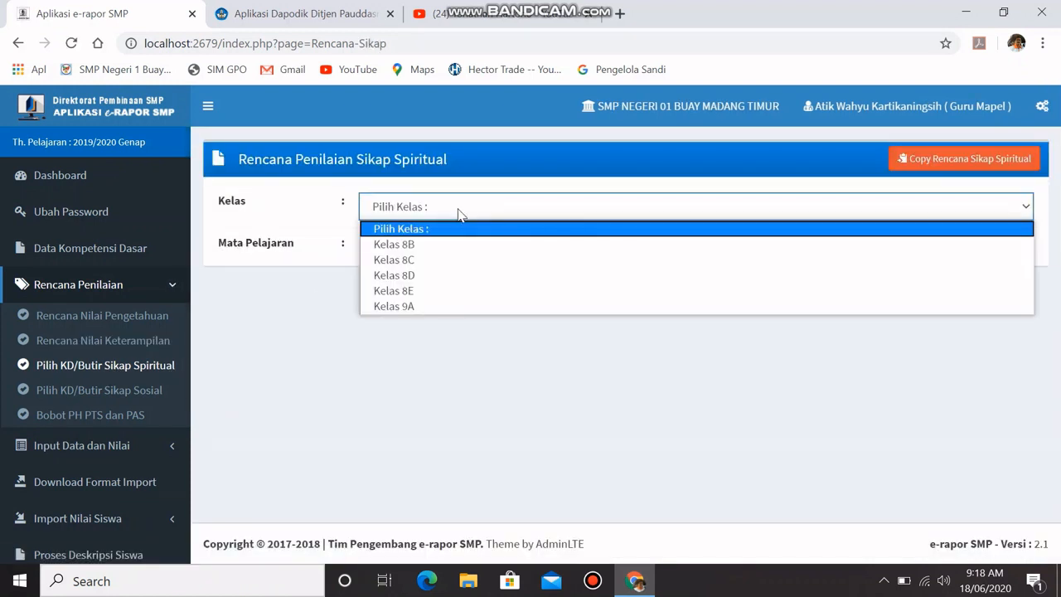
click(446, 245)
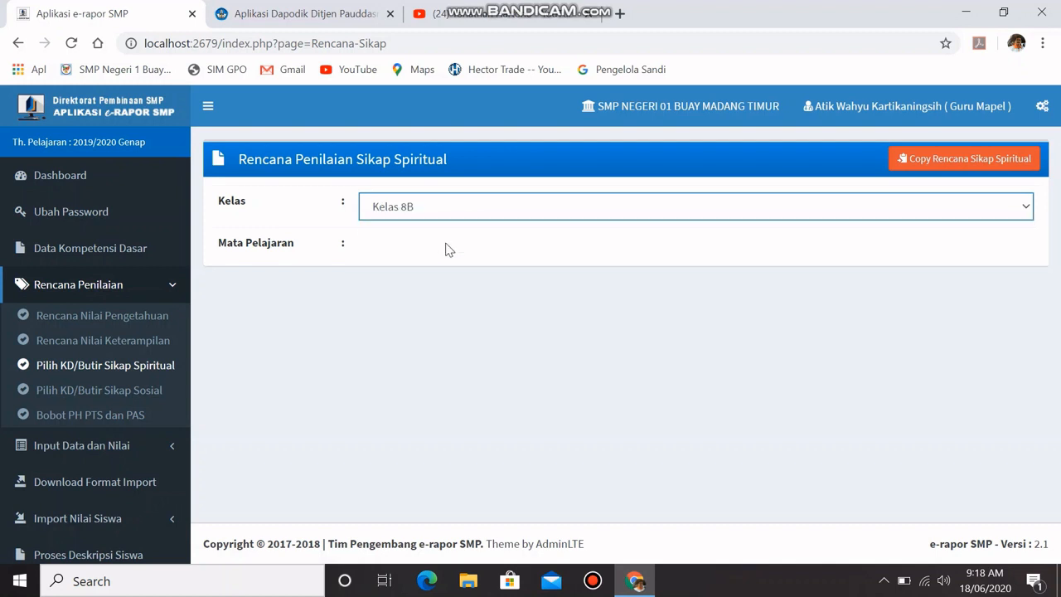
click(430, 250)
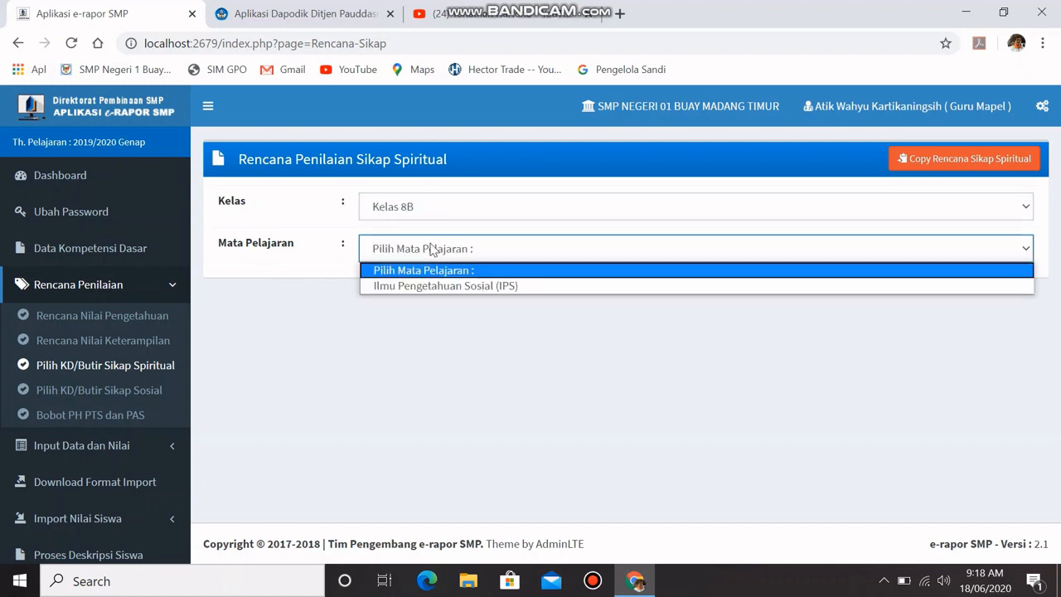
click(442, 286)
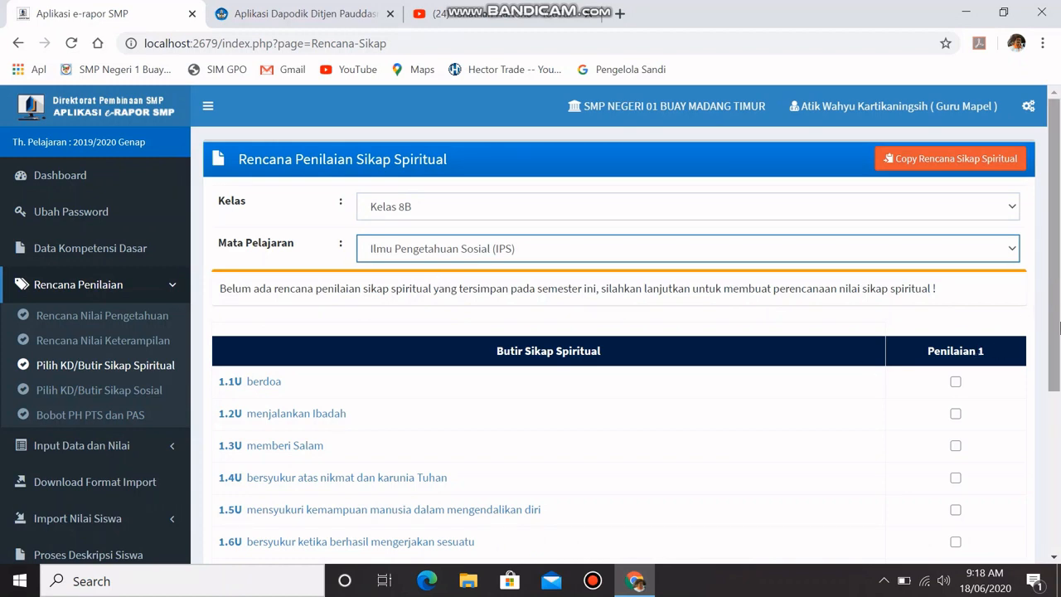
Step: Mark all spiritual attitude items from 1.1U to 1.91U for Penilaian 1, and view the available classes
scroll(1059, 327, down, 2)
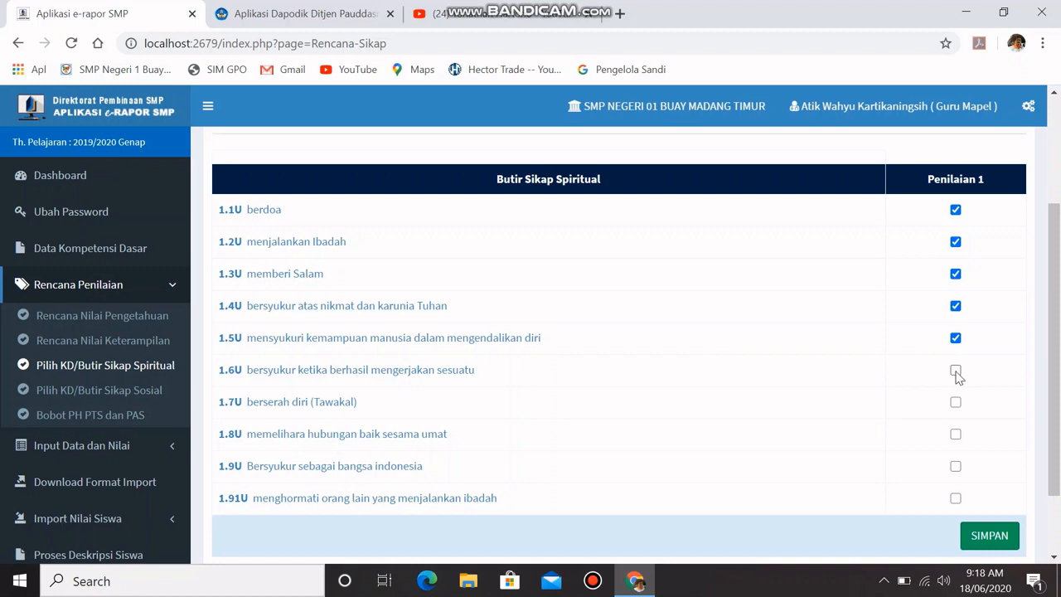
click(956, 403)
click(956, 467)
click(956, 500)
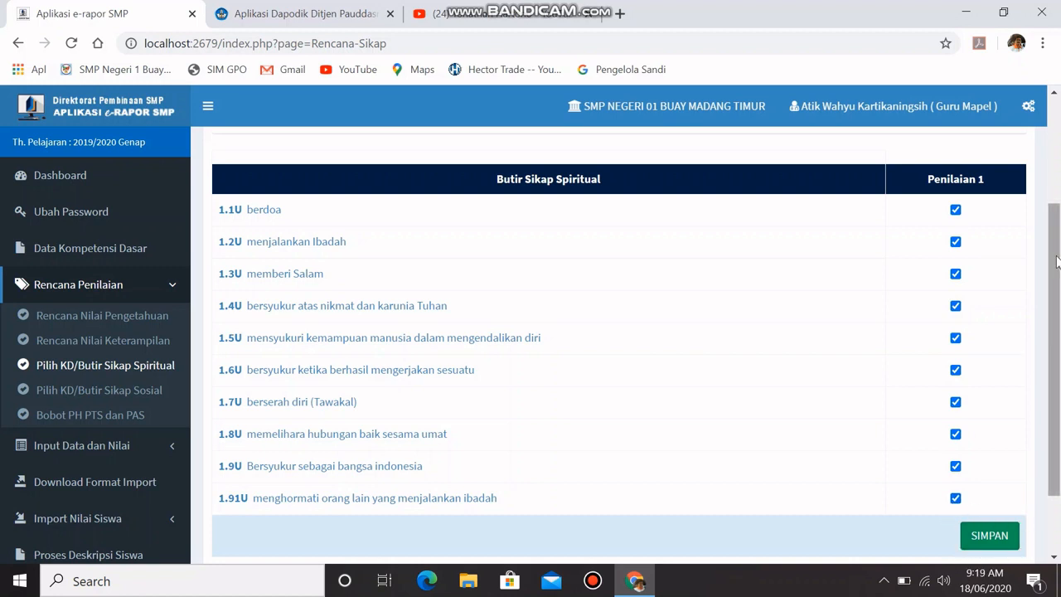
drag(1056, 262, 1059, 194)
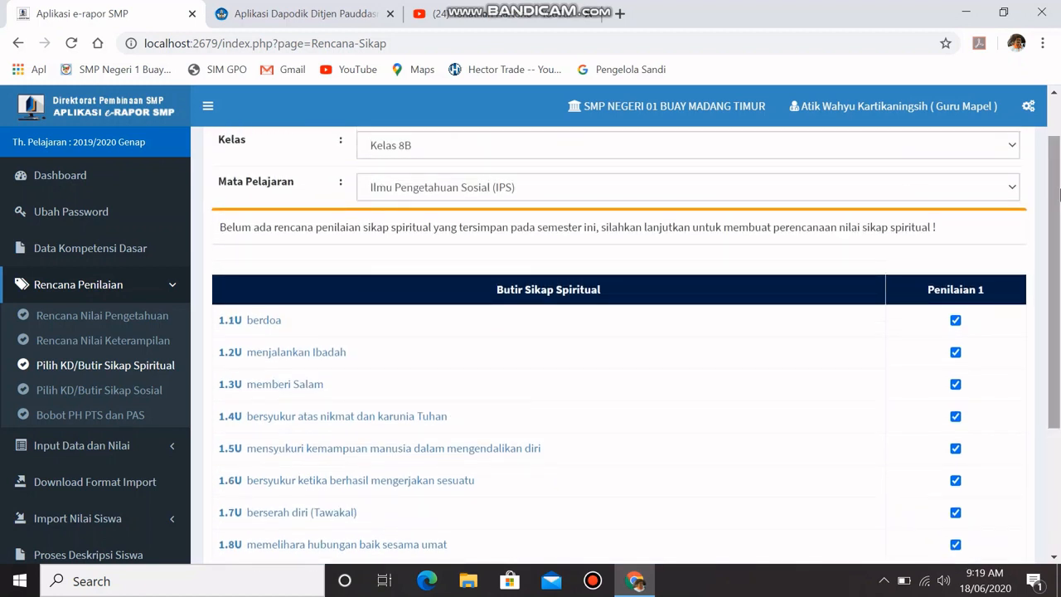
click(474, 149)
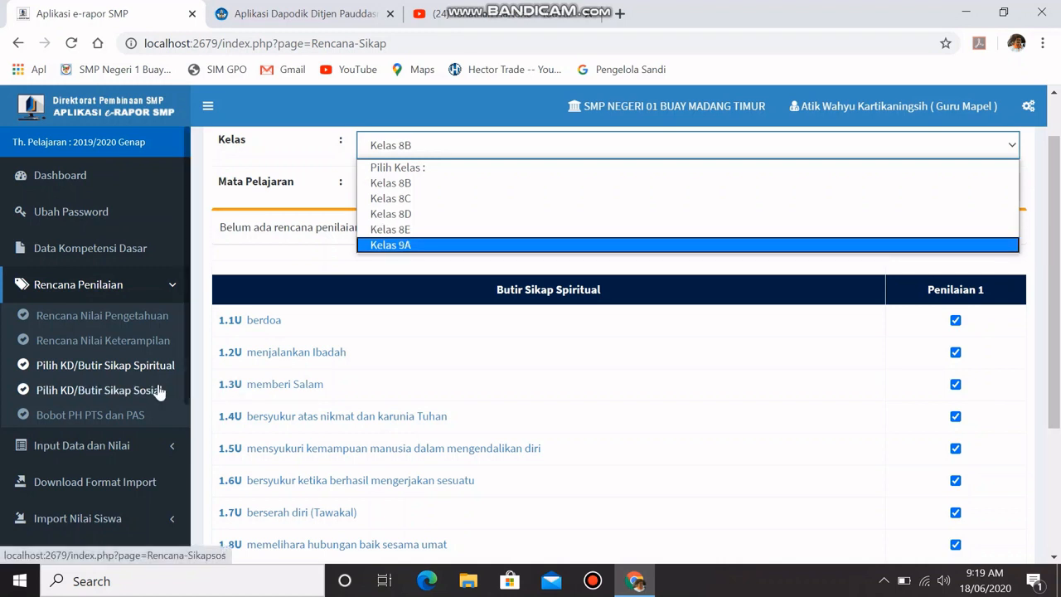
Step: Start a social attitude plan (Sikap Sosial) for Kelas 8B in Ilmu Pengetahuan Sosial (IPS)
click(112, 396)
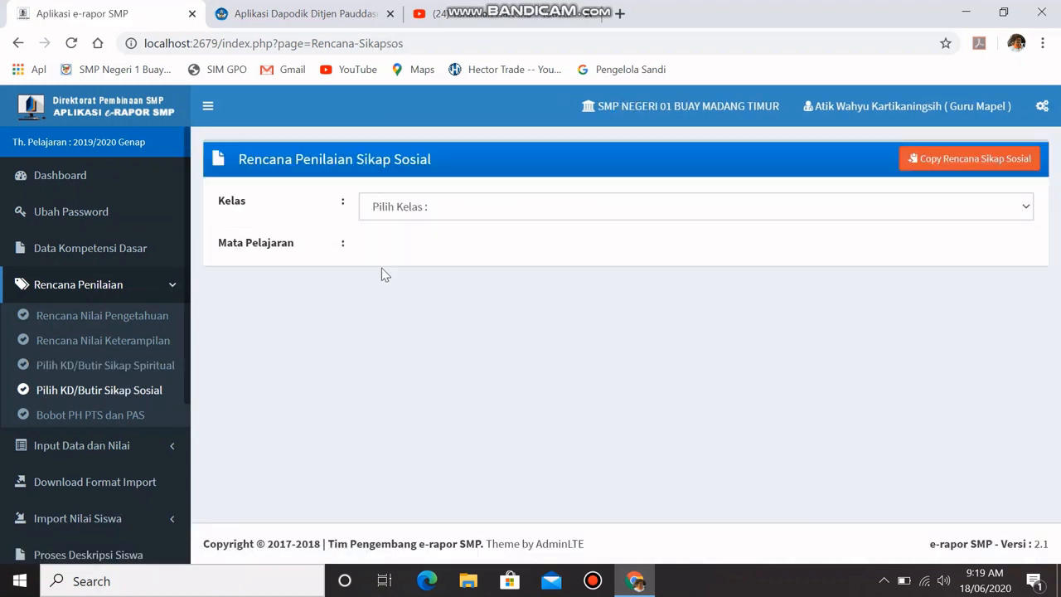
click(469, 214)
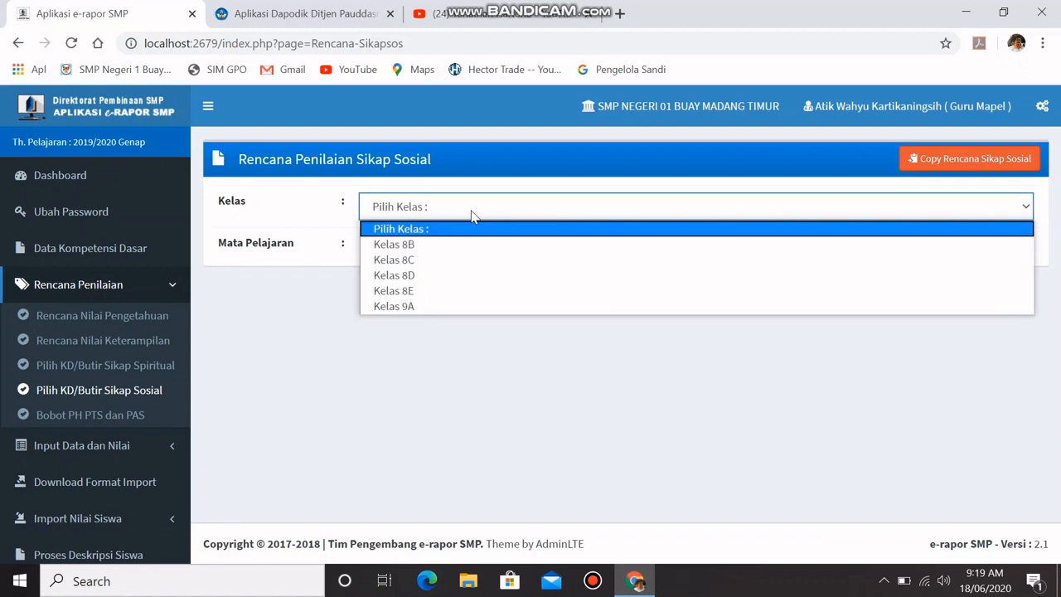
click(464, 244)
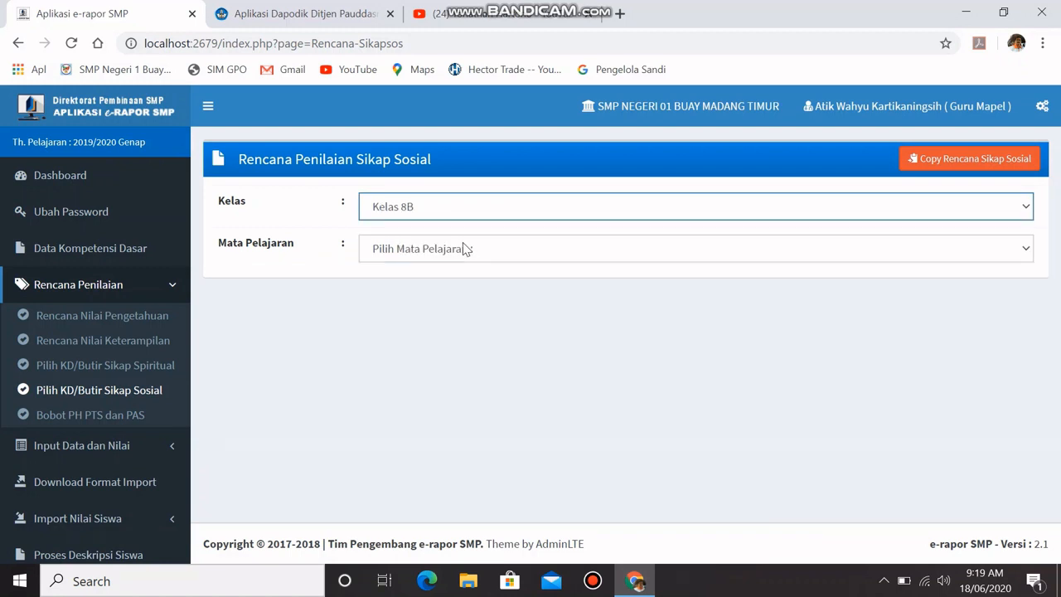
click(458, 254)
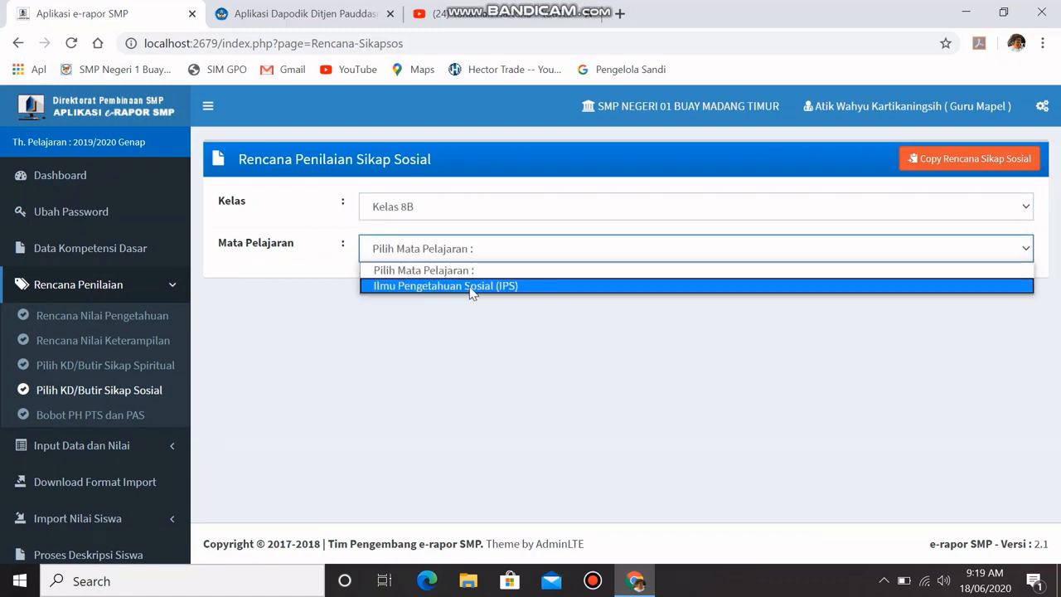
click(458, 286)
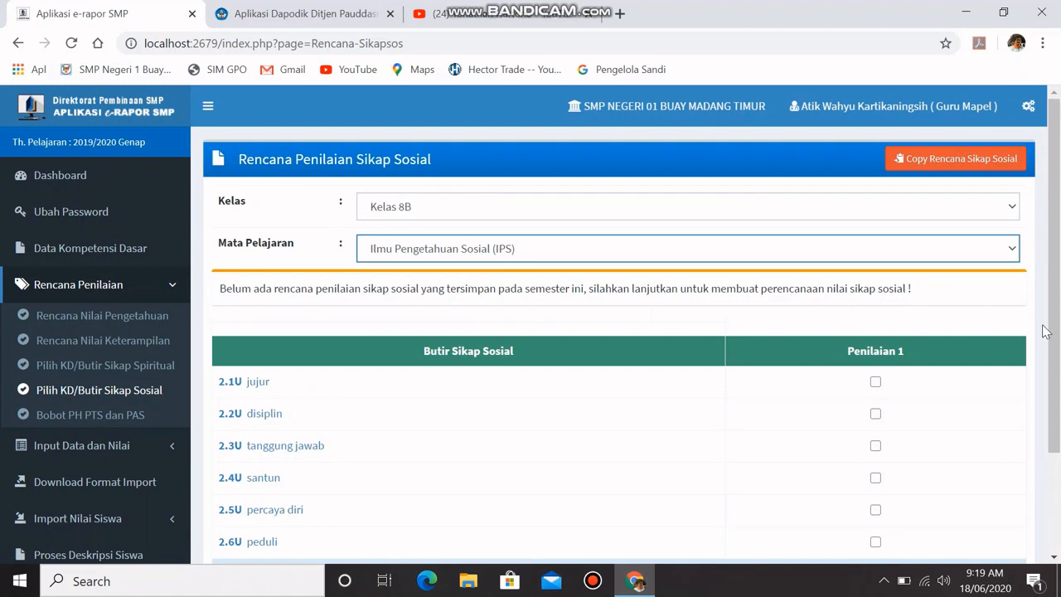
Step: Mark all social attitude items from 2.1U to 2.6U for Penilaian 1, and view the available classes
scroll(1058, 352, down, 1)
scroll(1059, 351, down, 1)
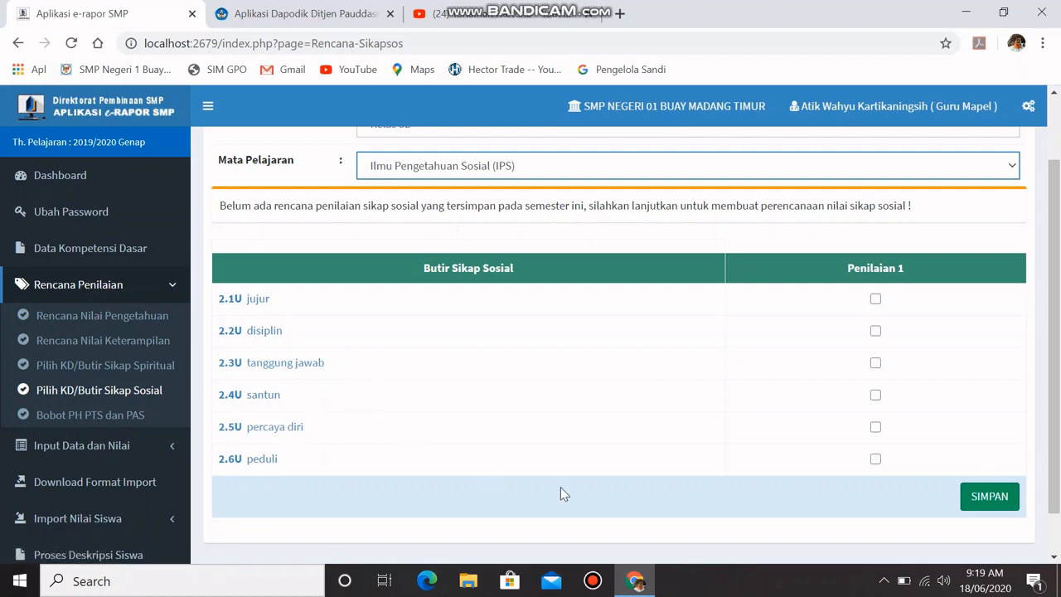
click(876, 299)
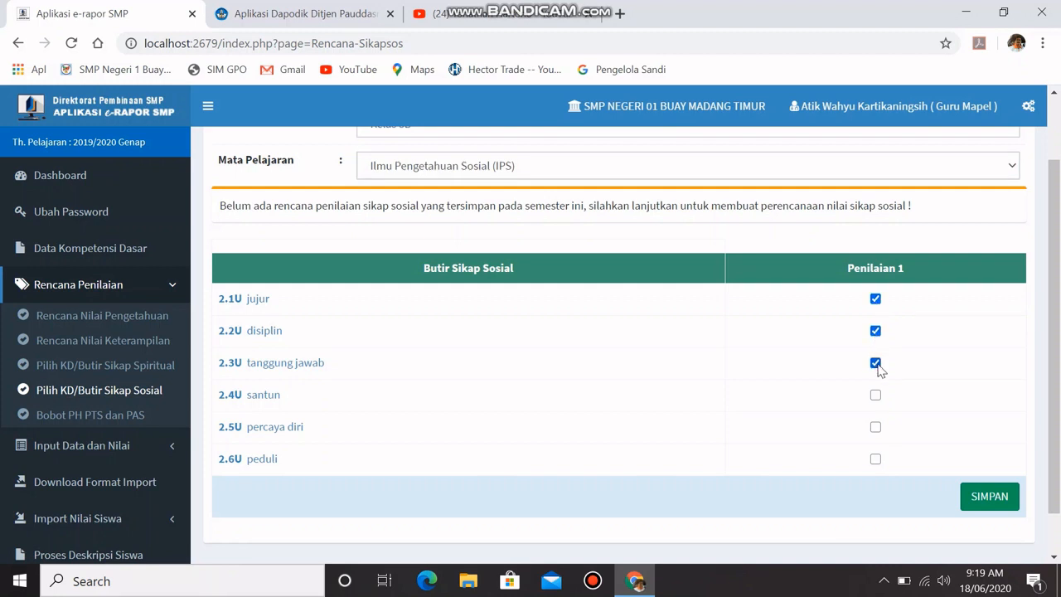
click(875, 397)
click(876, 458)
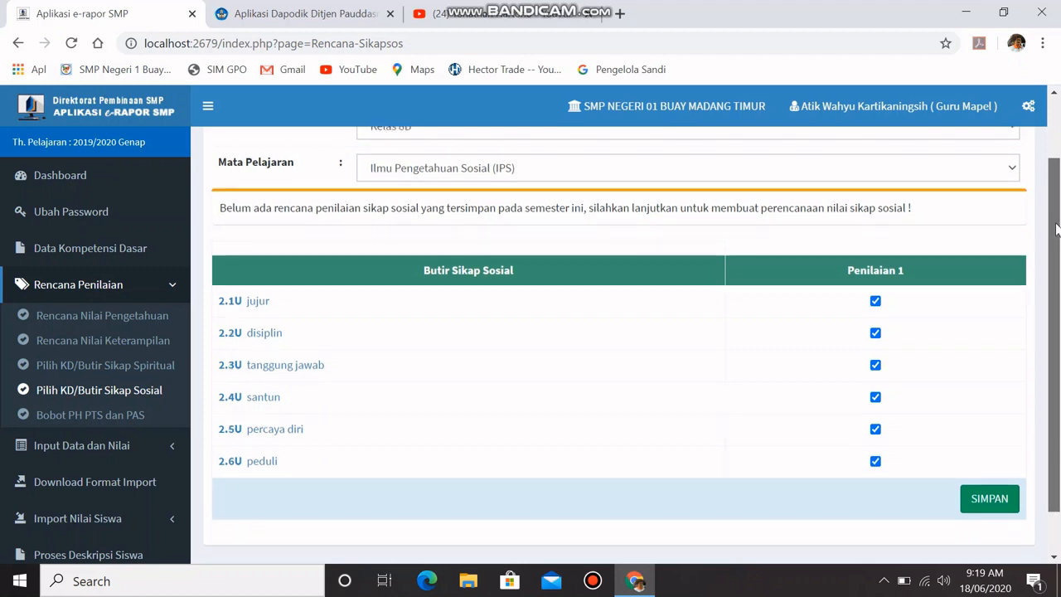
scroll(1056, 244, up, 2)
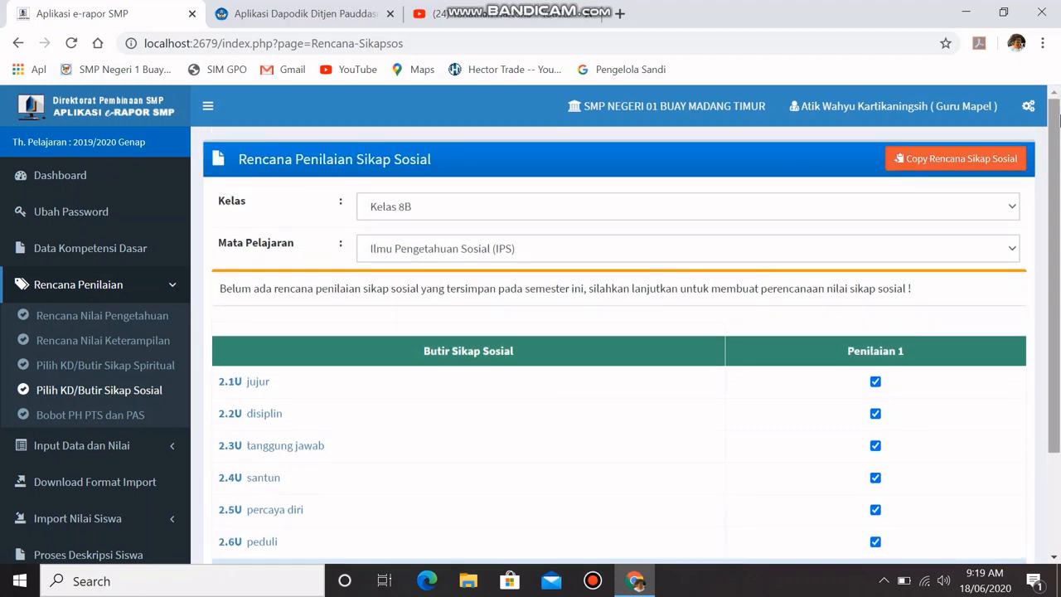
click(434, 209)
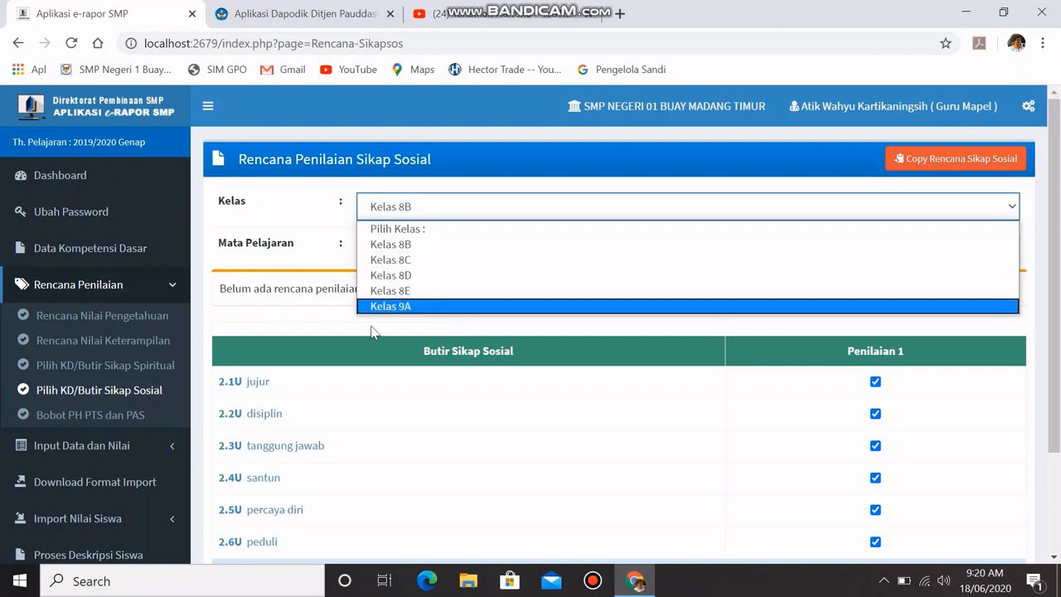
Step: Display the PH, PTS and PAS assessment weights for Kelas 8B in Ilmu Pengetahuan Sosial (IPS)
click(106, 421)
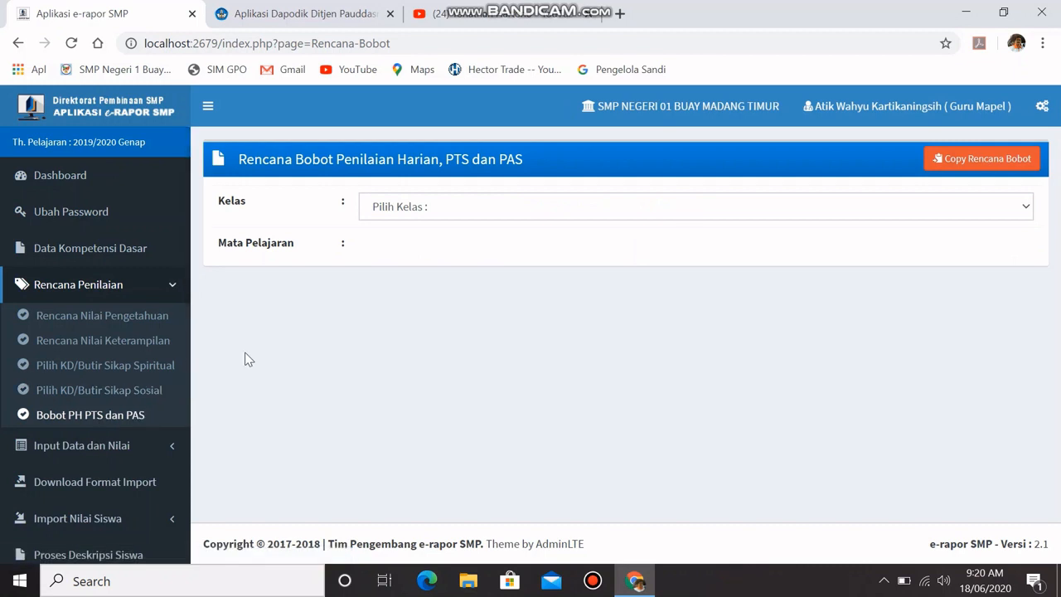
click(477, 218)
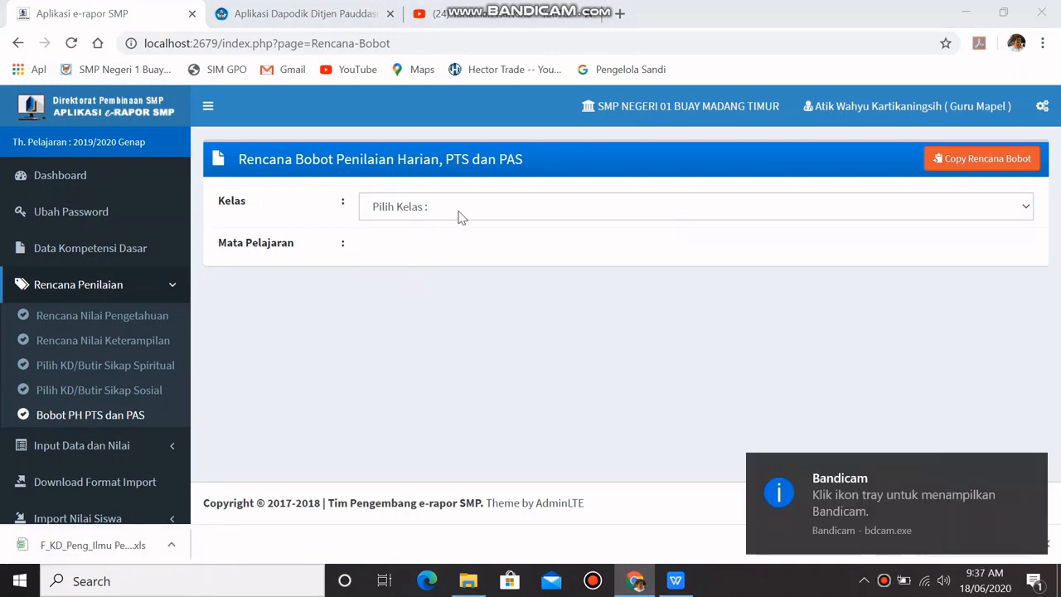
click(461, 213)
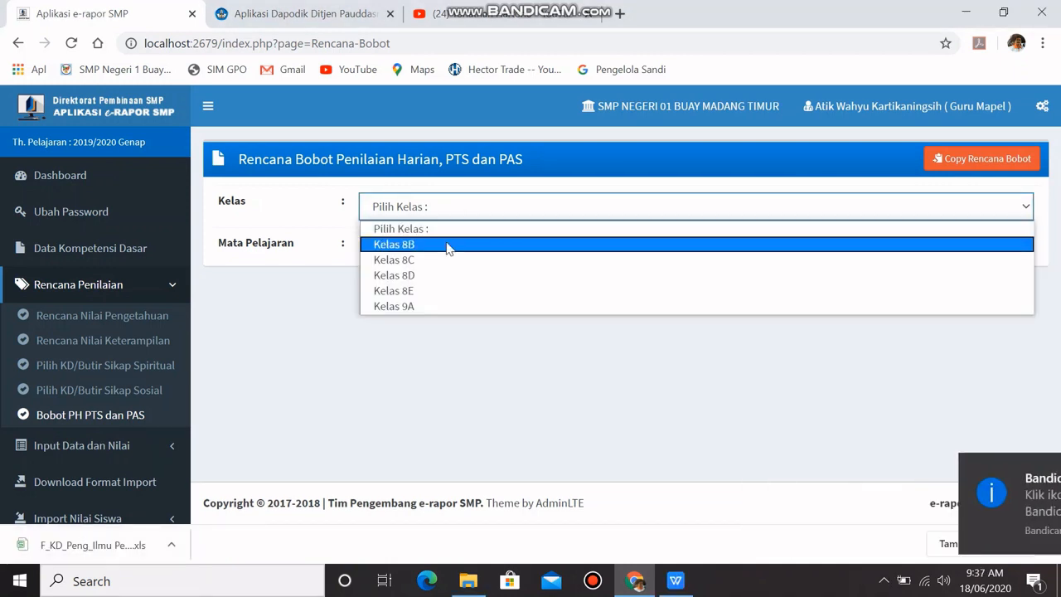
click(462, 245)
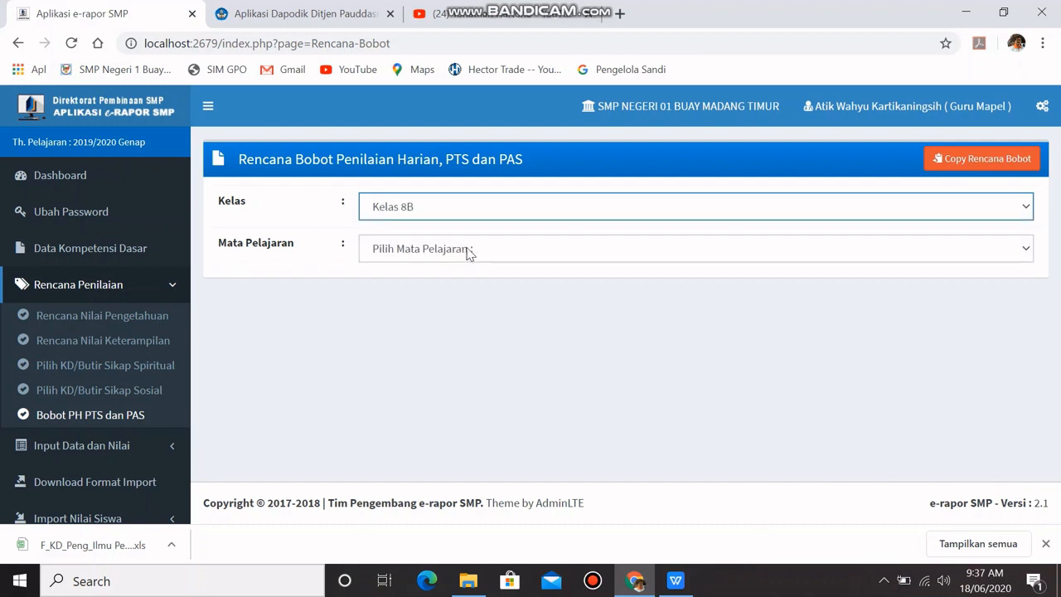
click(492, 250)
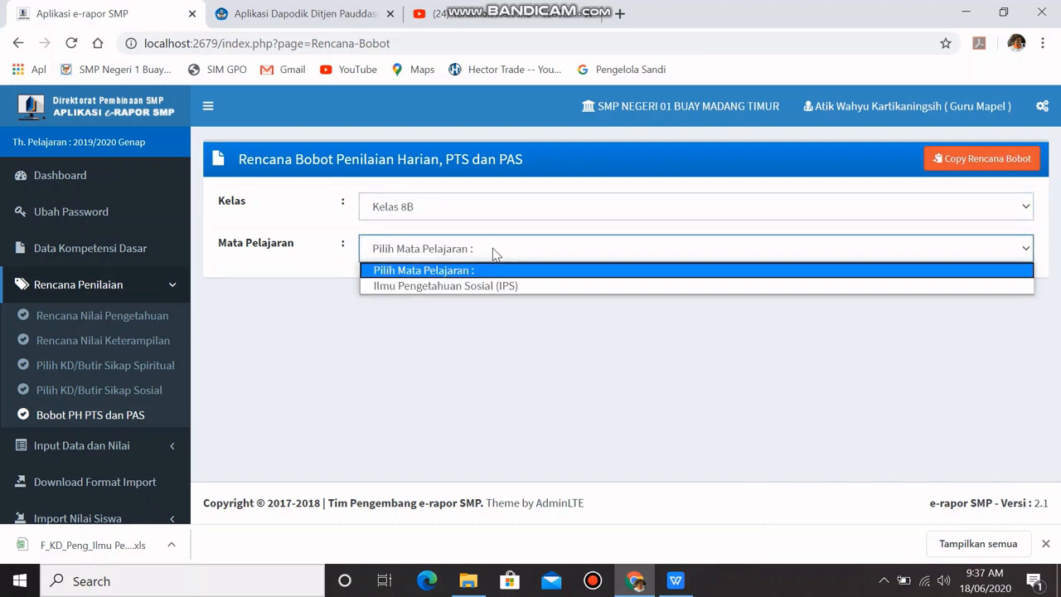
click(495, 286)
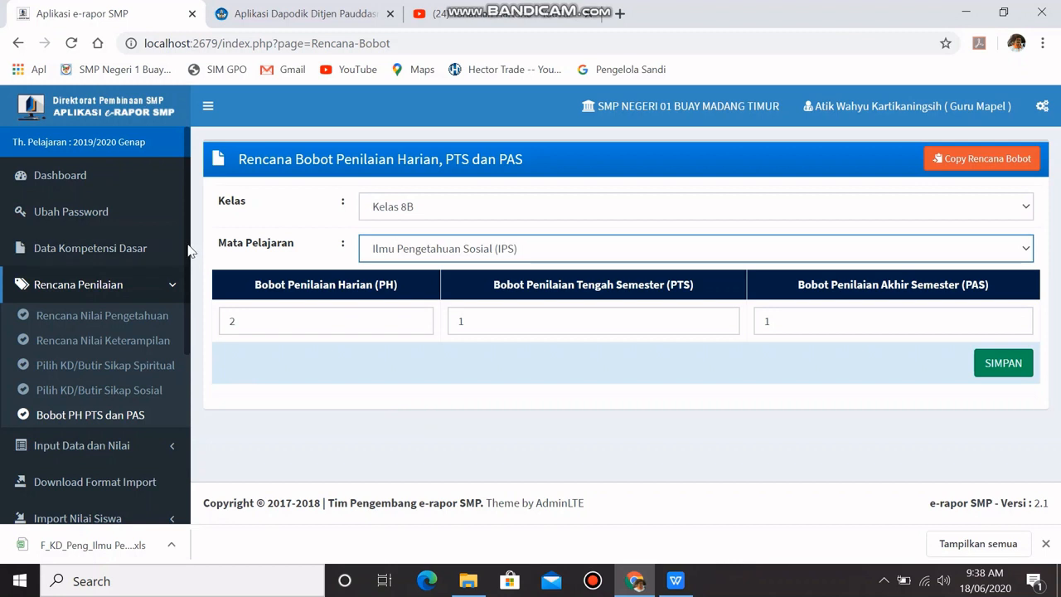
Step: List the downloadable grade import formats for Kelas 8B in Ilmu Pengetahuan Sosial (IPS)
drag(187, 249, 192, 340)
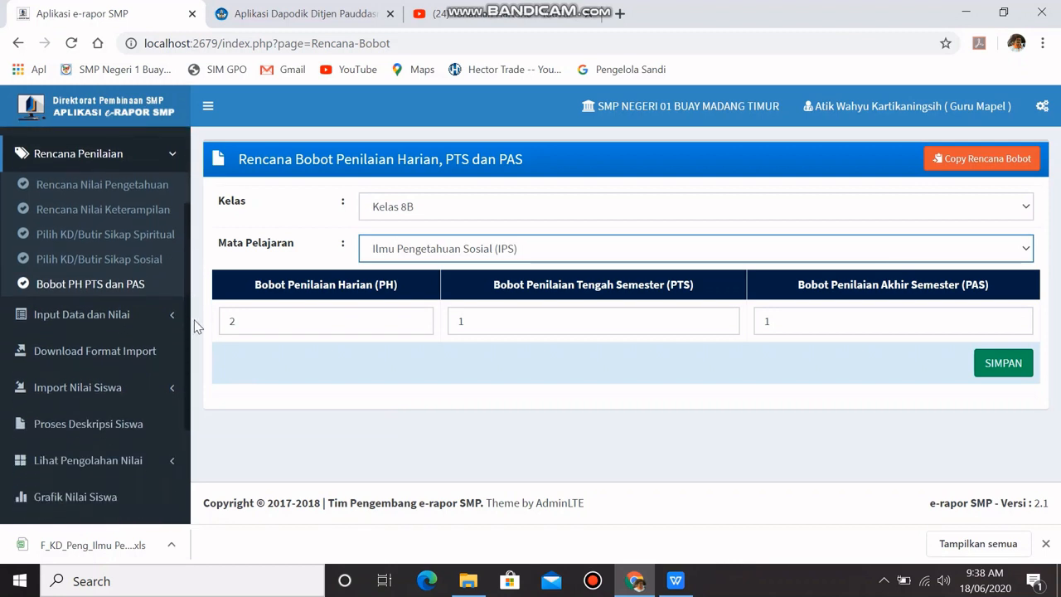
click(106, 358)
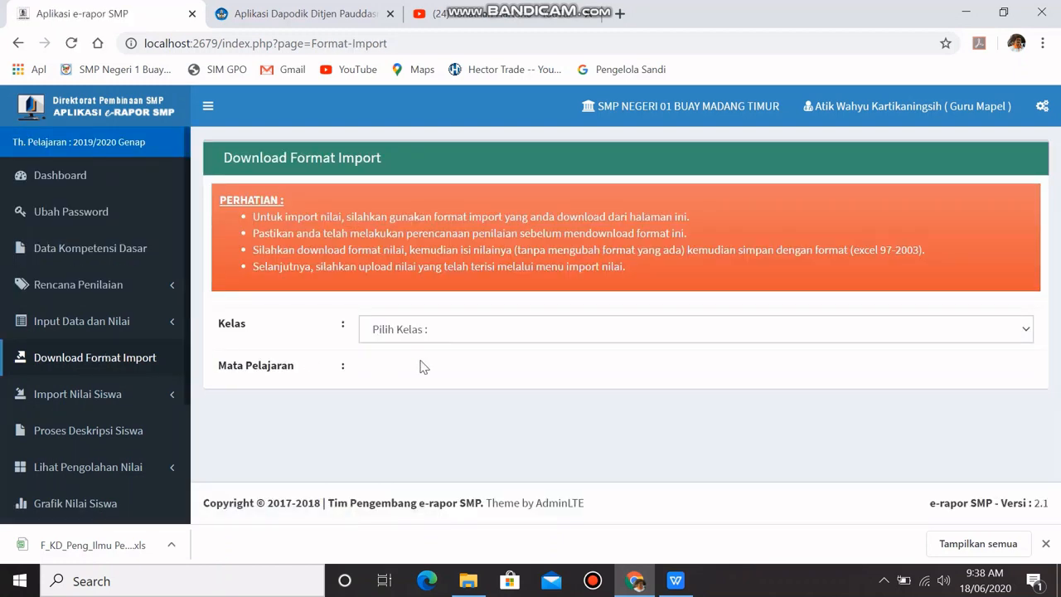
click(459, 334)
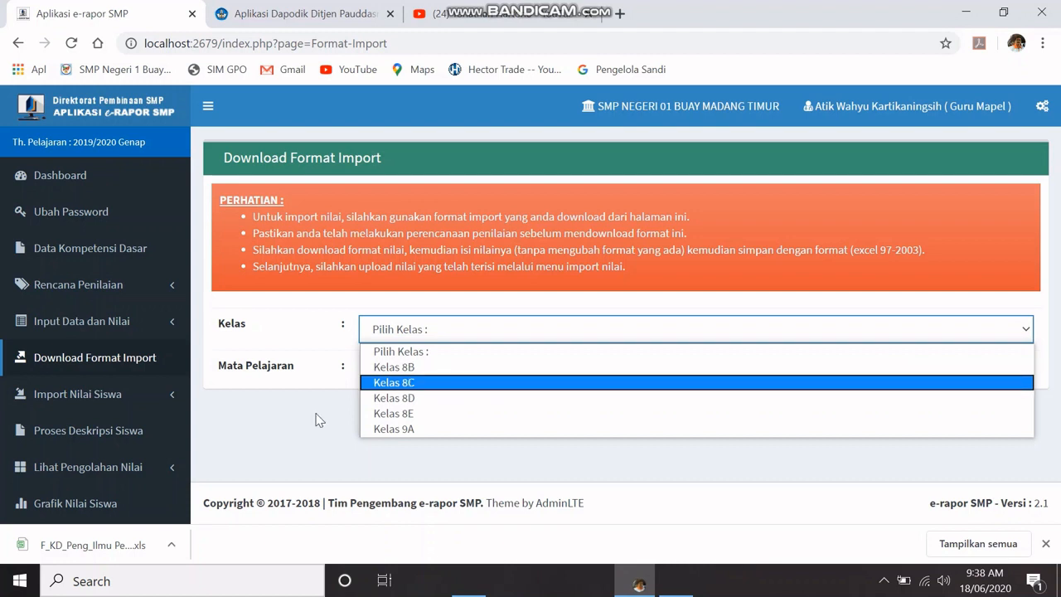
key(Down)
key(Down)
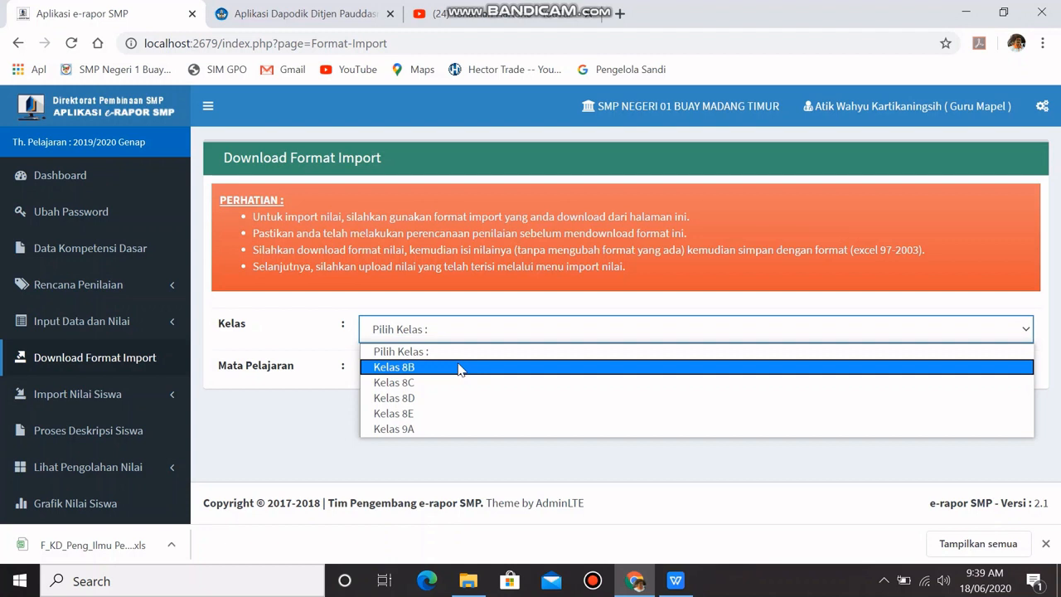
click(318, 403)
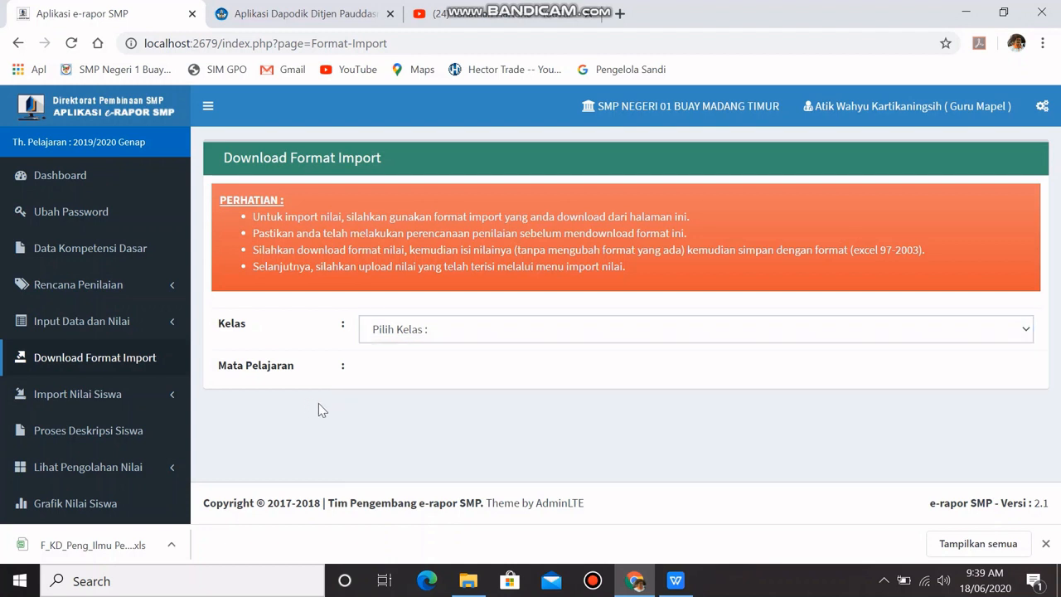
click(484, 335)
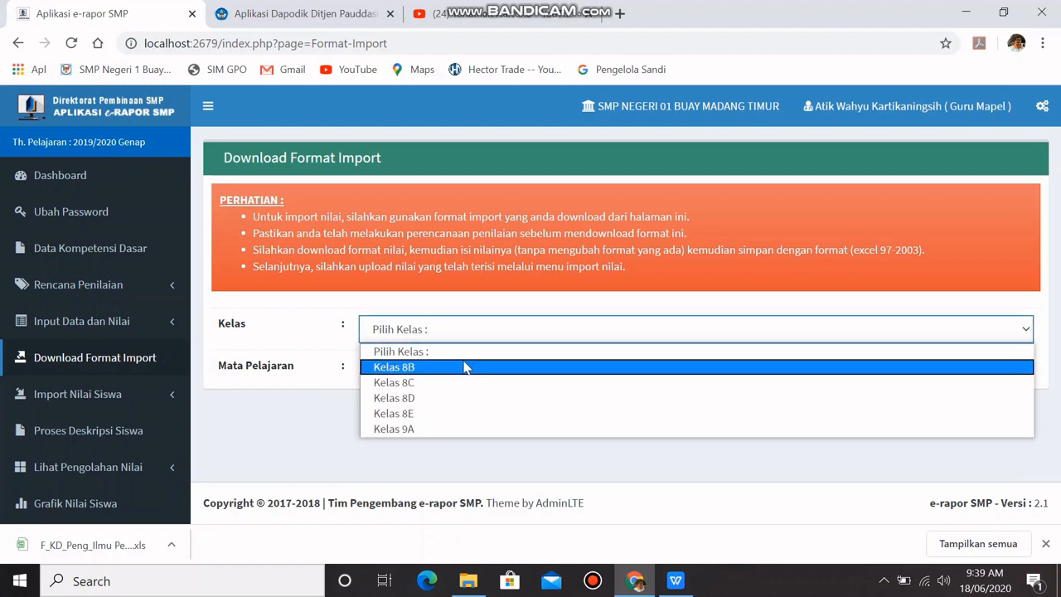
click(472, 368)
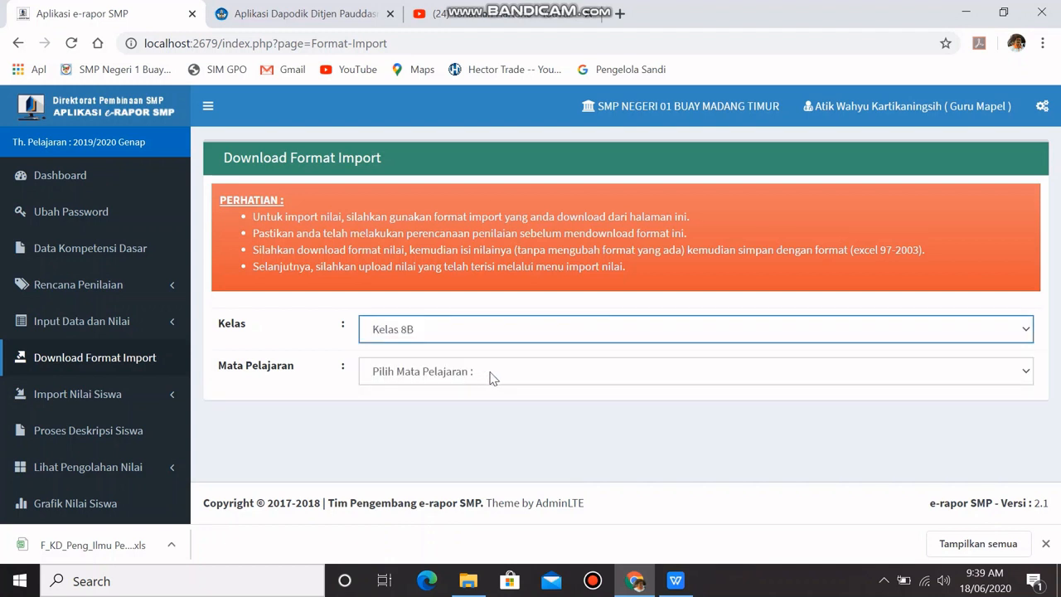
click(486, 374)
click(491, 410)
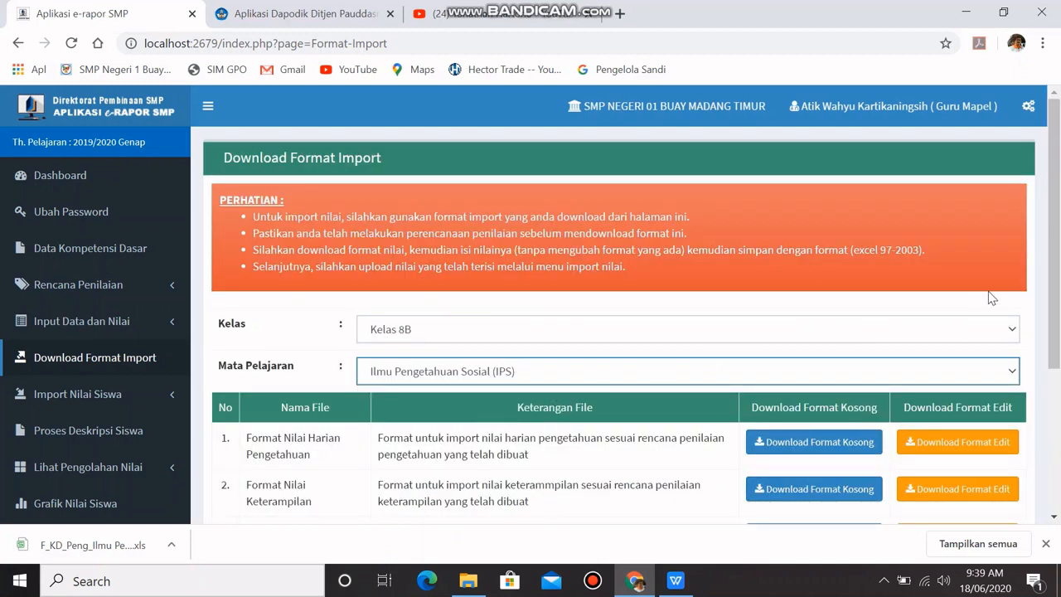
drag(1055, 260, 1059, 352)
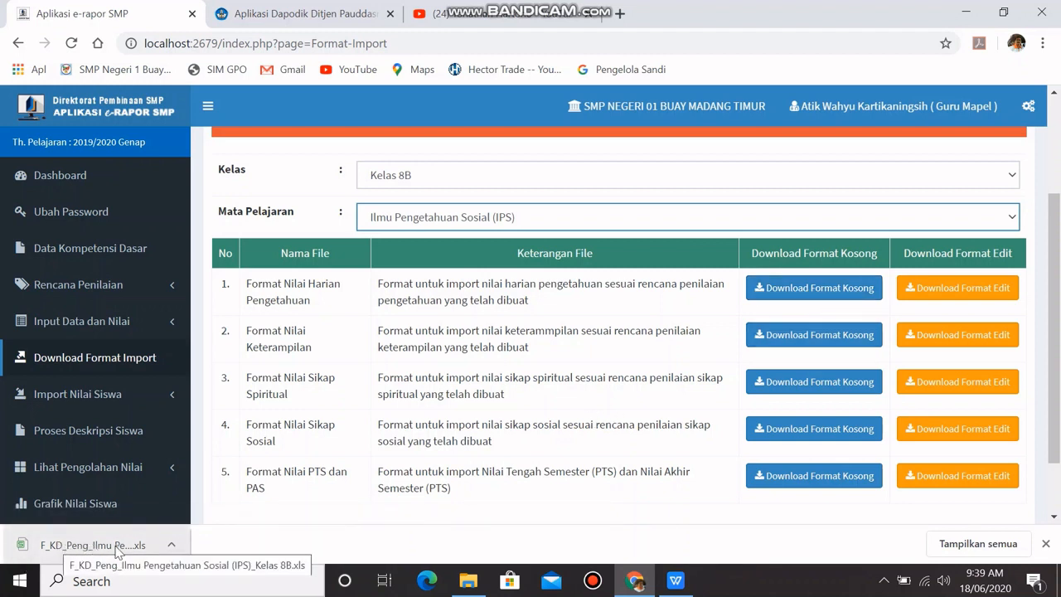
Step: Open the downloaded knowledge format F_KD_Peng_Ilmu Pengetahuan Sosial (IPS)_Kelas 8B.xls and switch to it in WPS Office
click(172, 550)
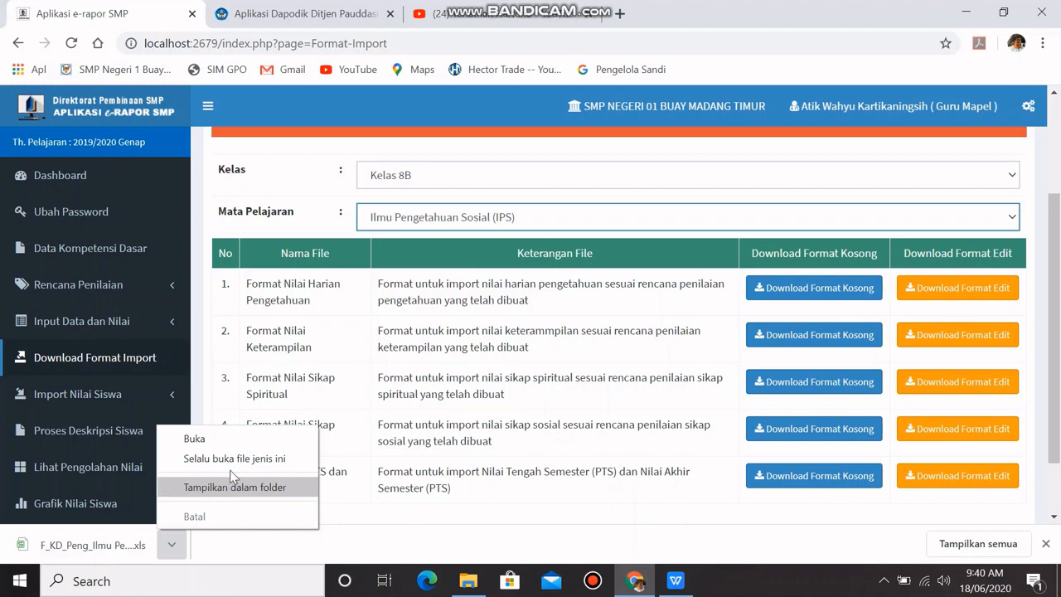
click(247, 443)
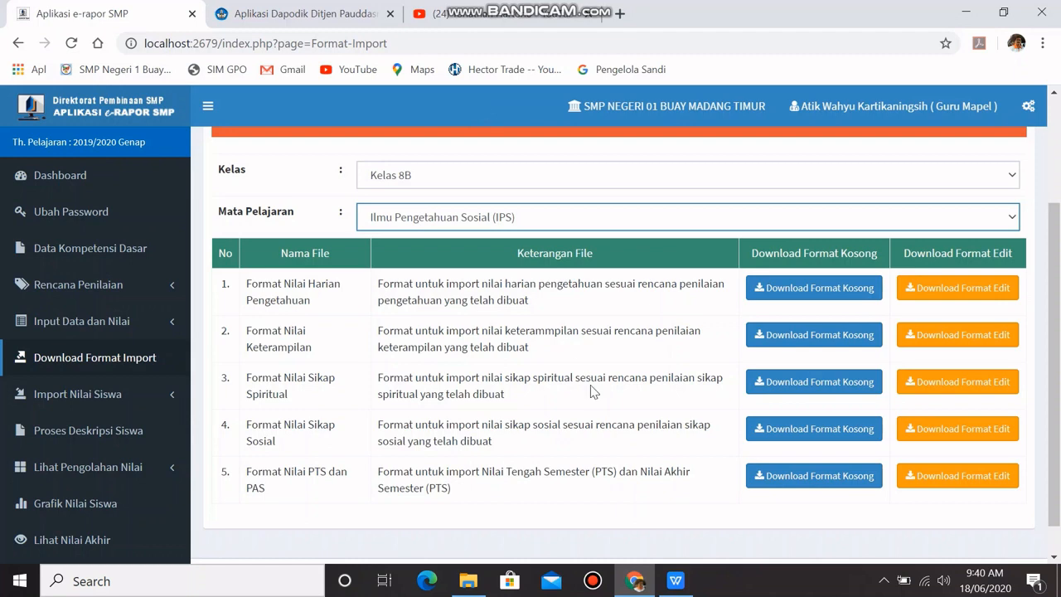
click(673, 580)
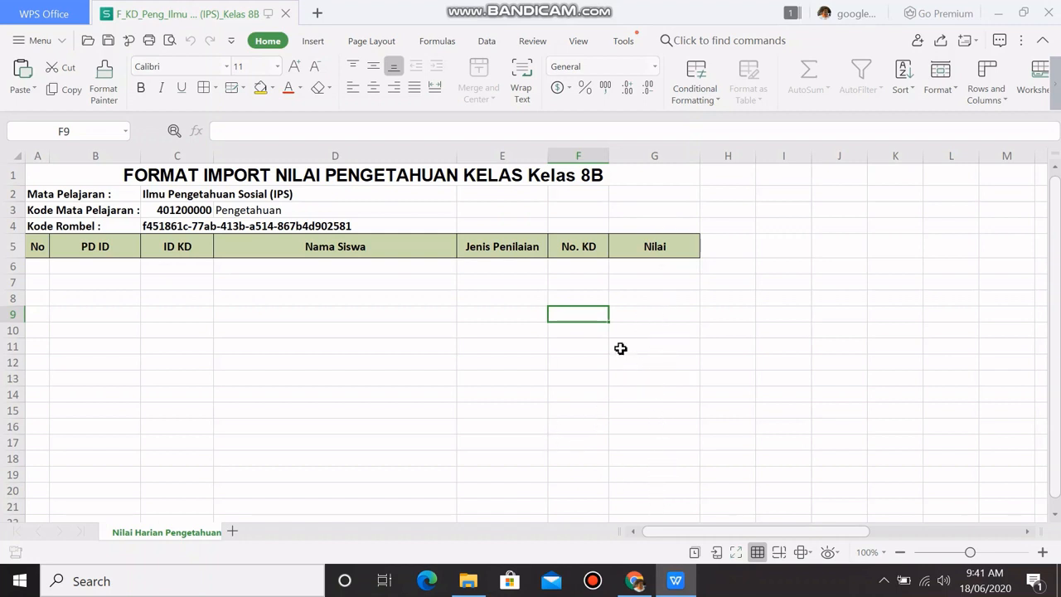
Step: View the file formats offered for saving a copy of the workbook, without saving one
click(40, 41)
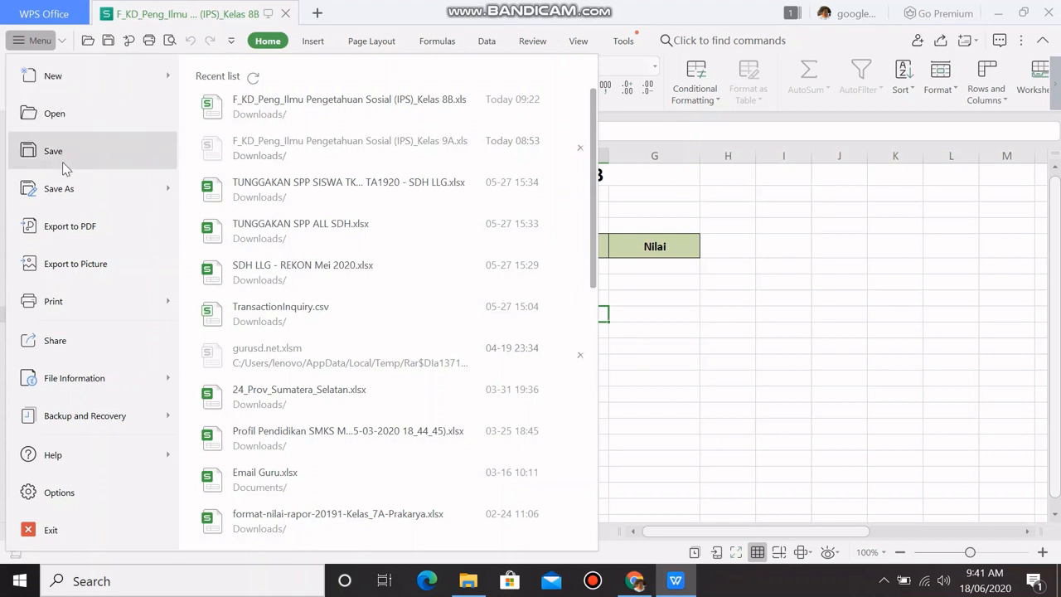
mouse_move(74, 194)
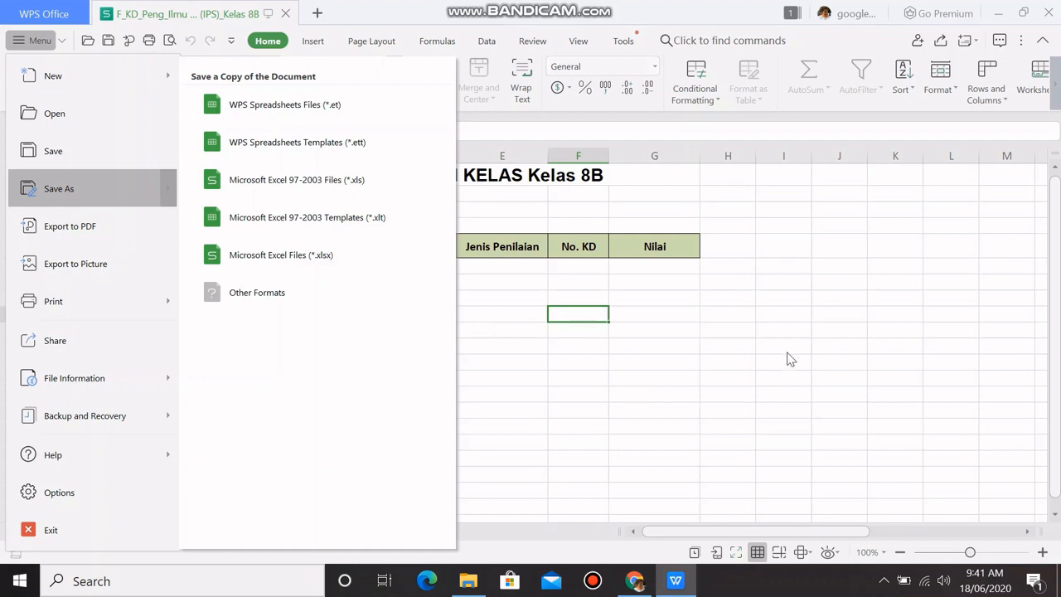
click(817, 352)
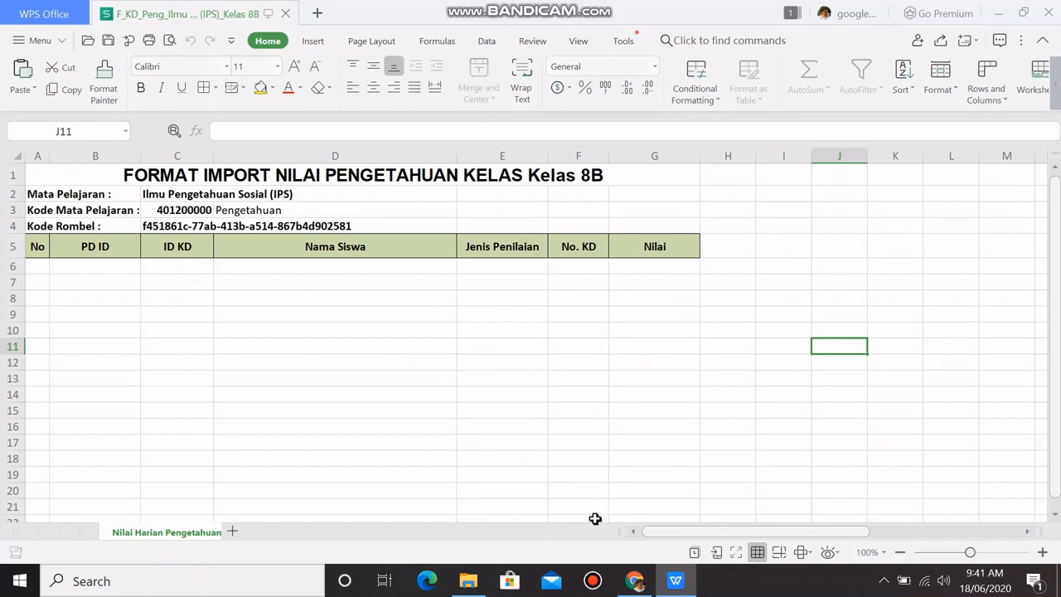
Step: Switch back to e-Rapor in Chrome and view the classes and grade formats available for download
click(635, 581)
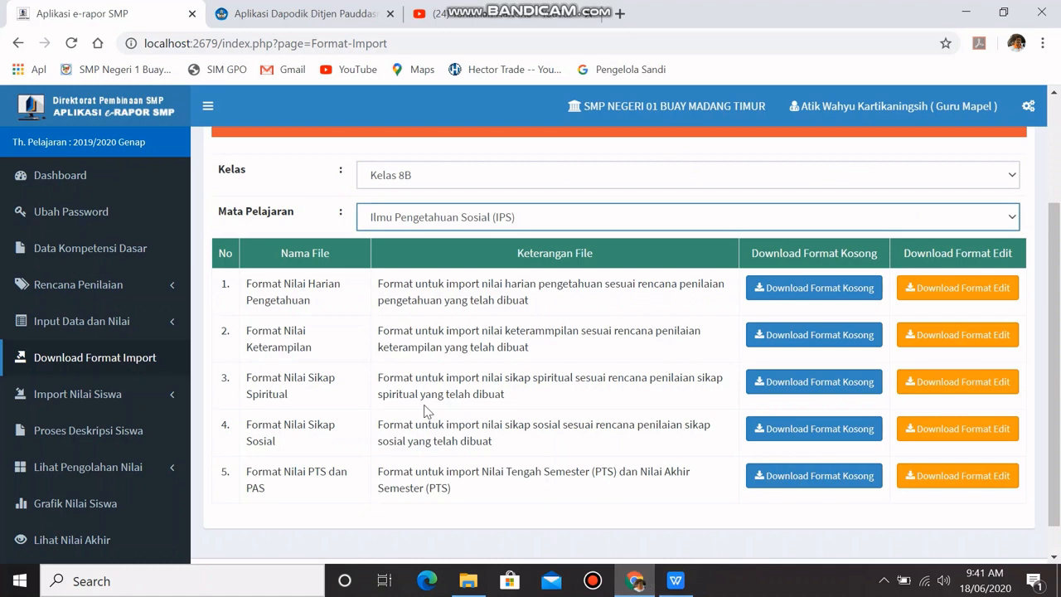
click(468, 179)
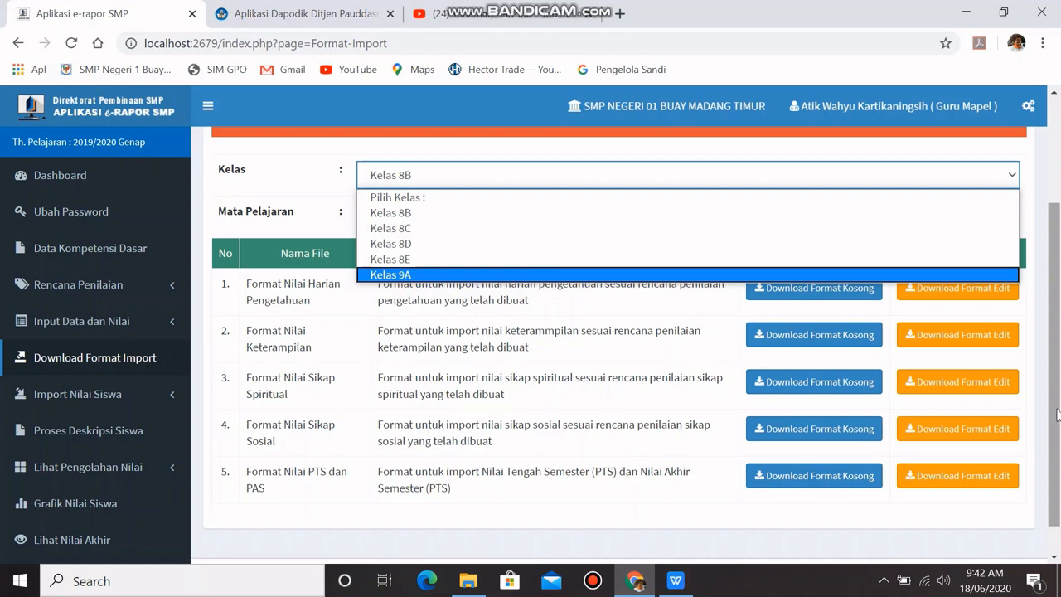
scroll(1057, 414, down, 1)
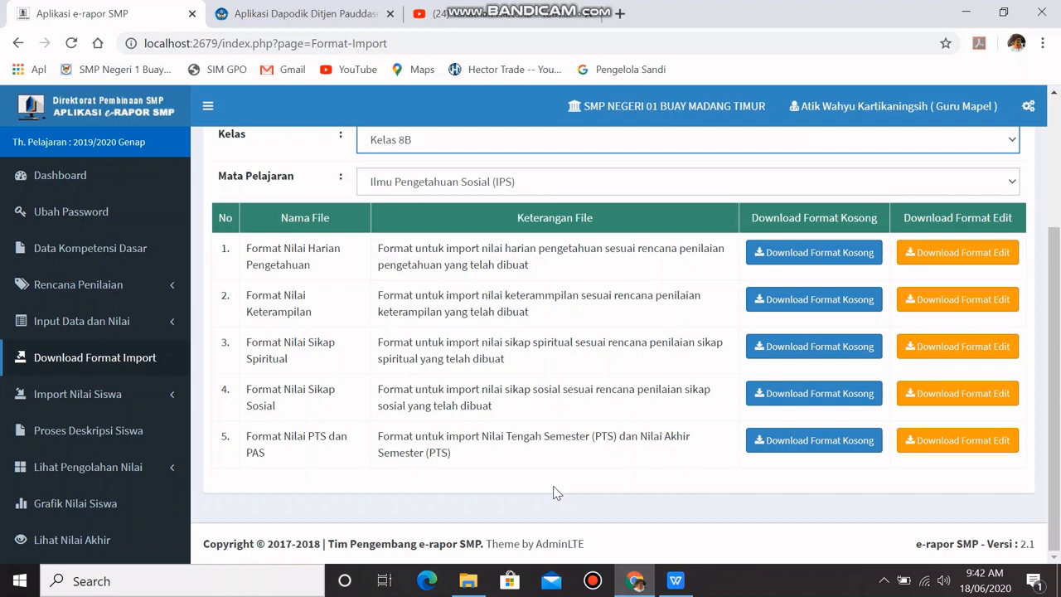
Step: Open the page for importing students' daily knowledge grades (Import Nilai Pengetahuan)
click(94, 395)
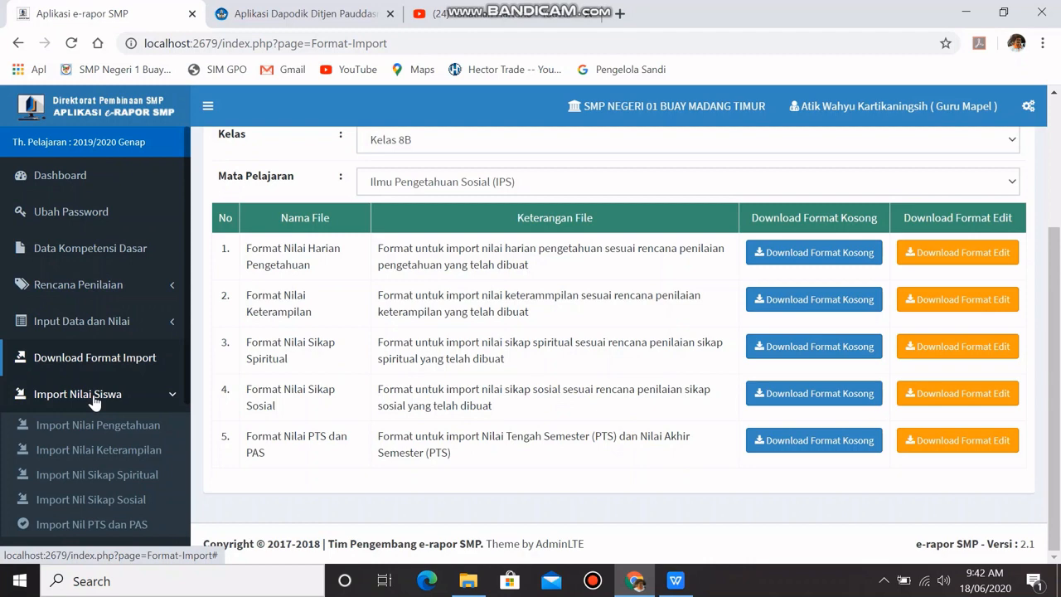
click(114, 436)
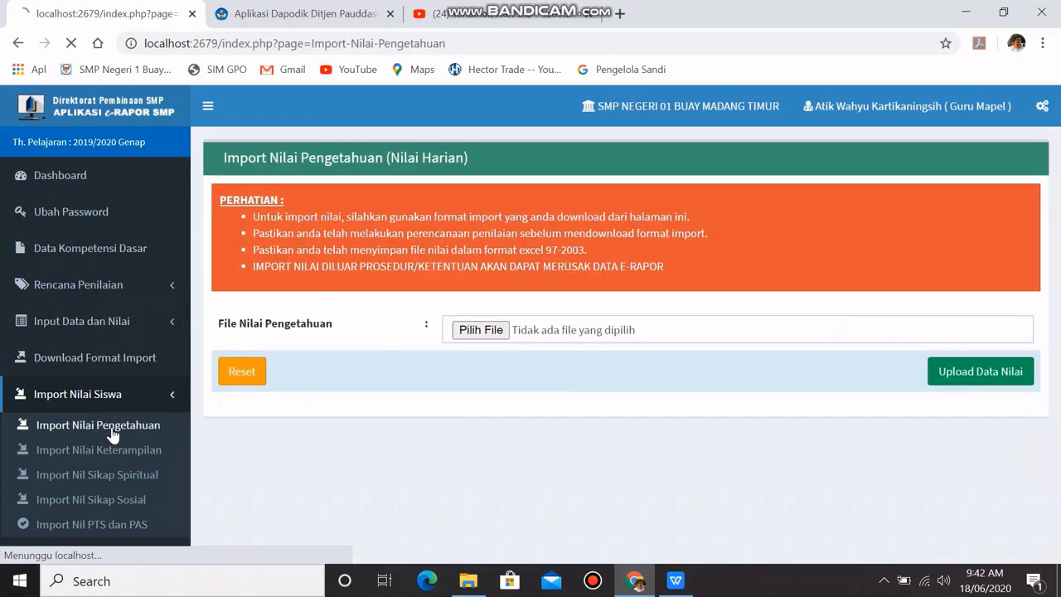